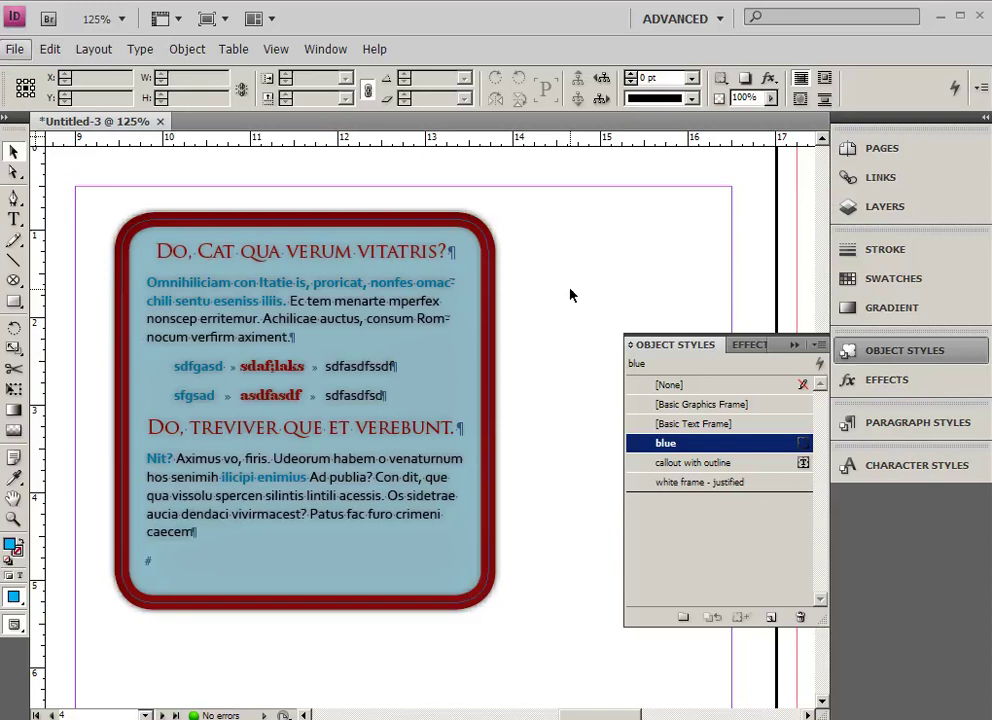
Pan to blank page 5 and draw a text frame from its top-left margin corner.
drag(447, 514, 283, 334)
click(14, 219)
drag(59, 191, 716, 545)
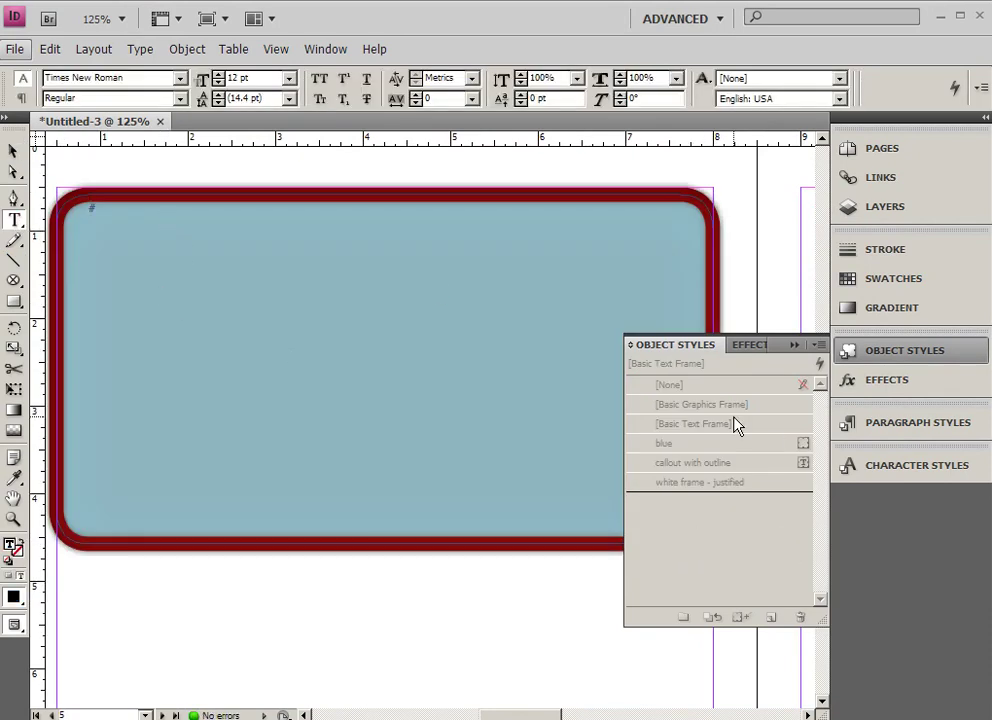
Restyle the frame with Basic Graphics Frame, then Basic Text Frame, and fill it with placeholder text.
click(14, 151)
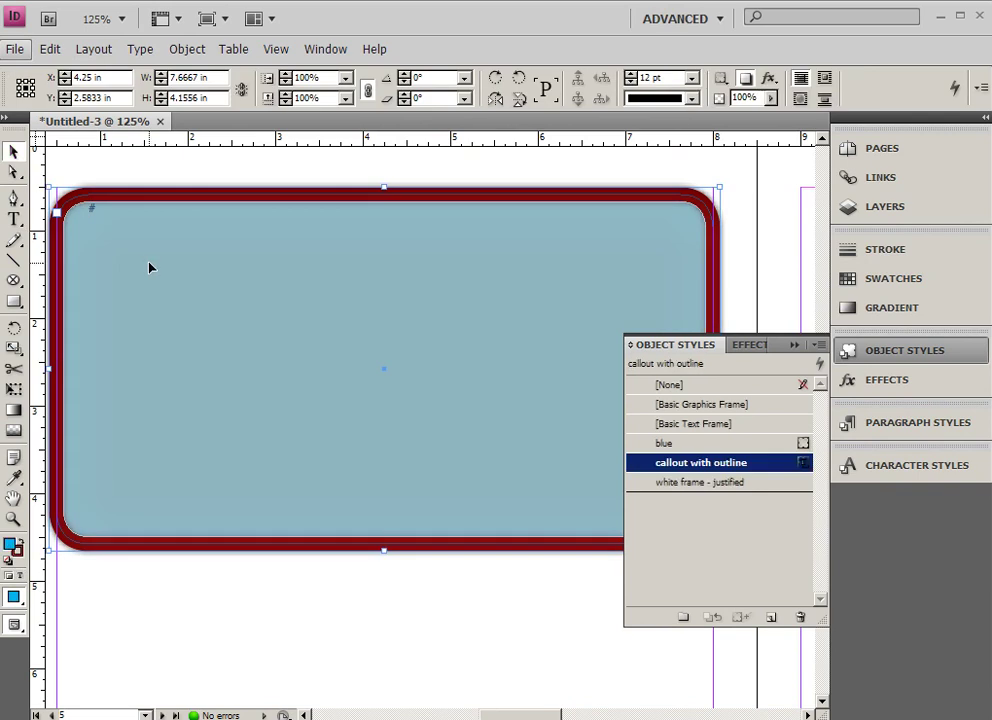
click(720, 409)
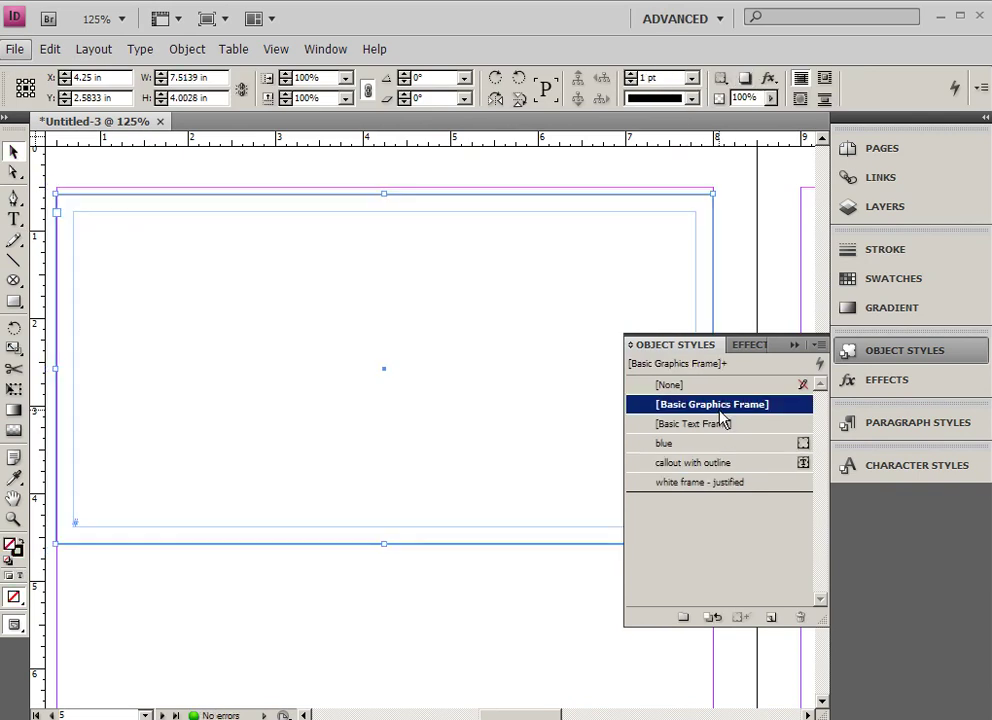
click(716, 426)
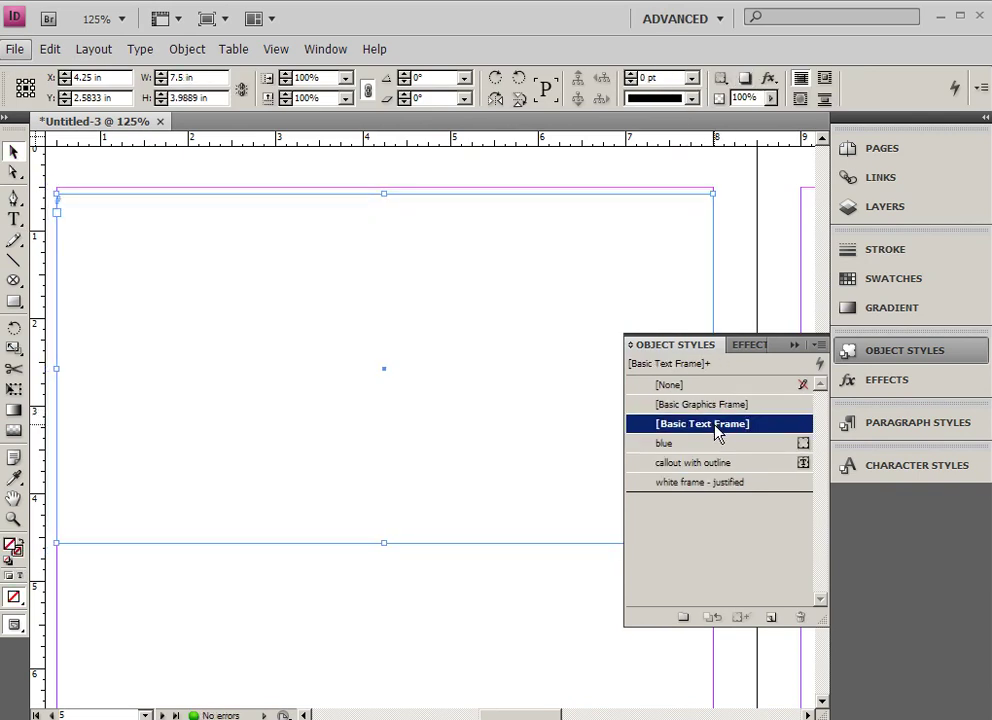
click(93, 49)
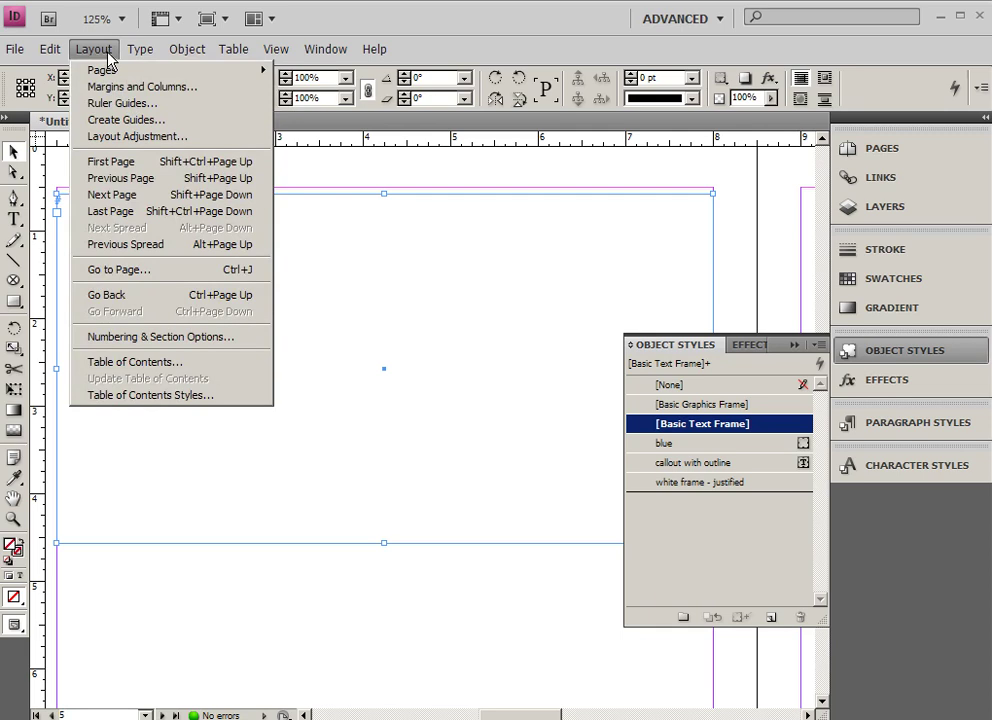
click(204, 503)
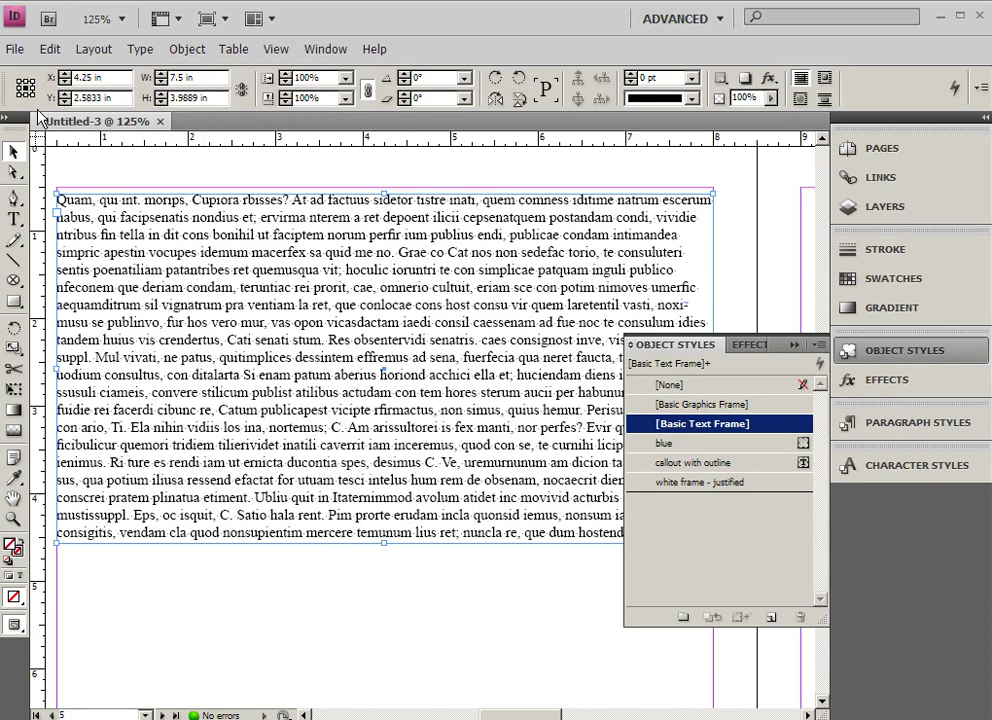
Set the placeholder text frame to 3 columns in the paragraph Control panel.
click(14, 218)
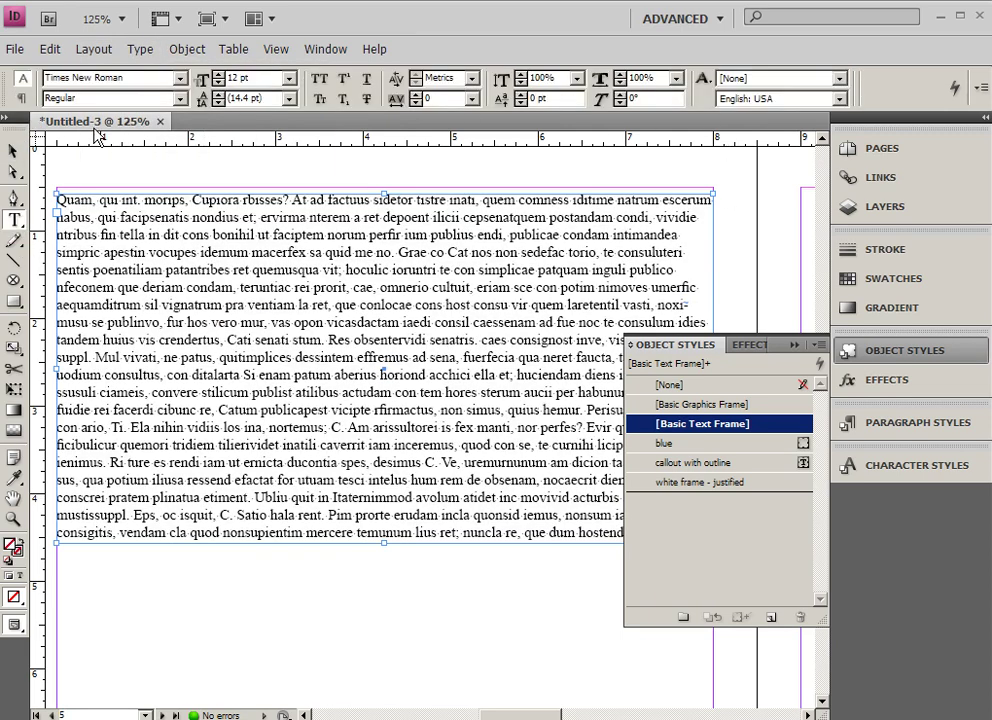
click(22, 98)
click(745, 74)
click(745, 76)
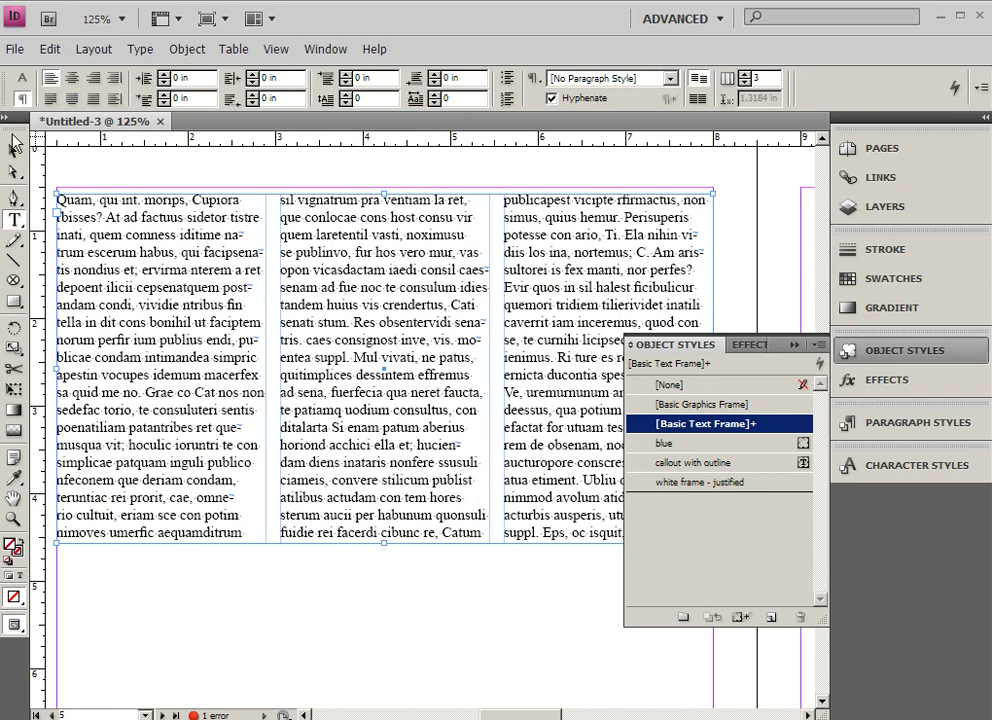
Set the page's Margins and Columns to 12 columns.
key(Escape)
click(90, 52)
click(133, 84)
click(185, 573)
click(185, 573)
click(185, 573)
click(185, 573)
click(185, 573)
click(185, 573)
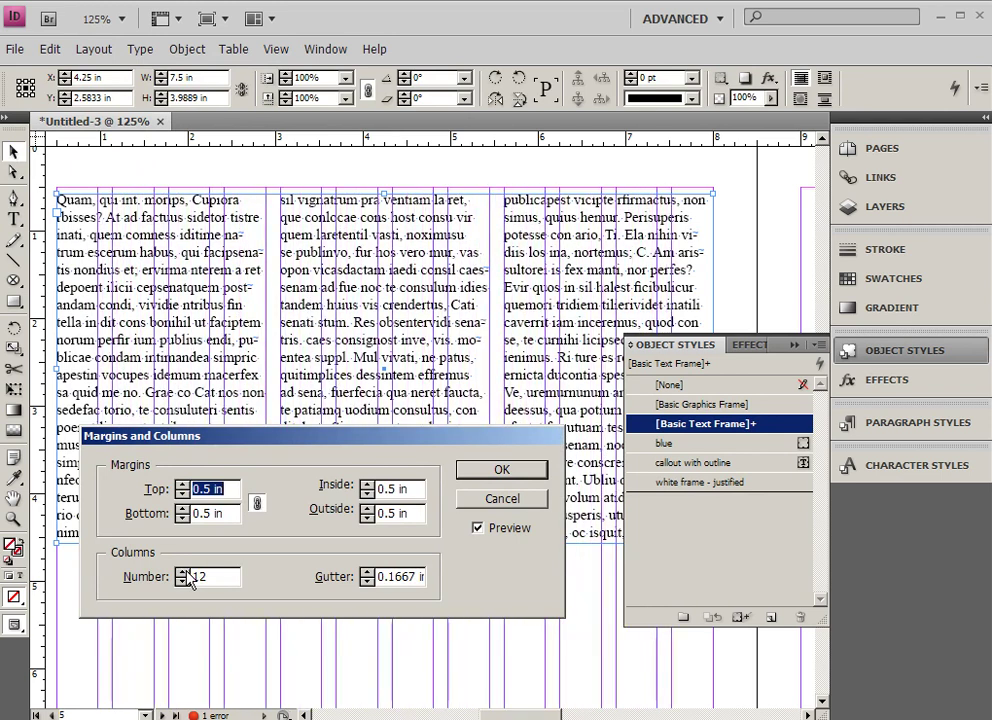
click(502, 469)
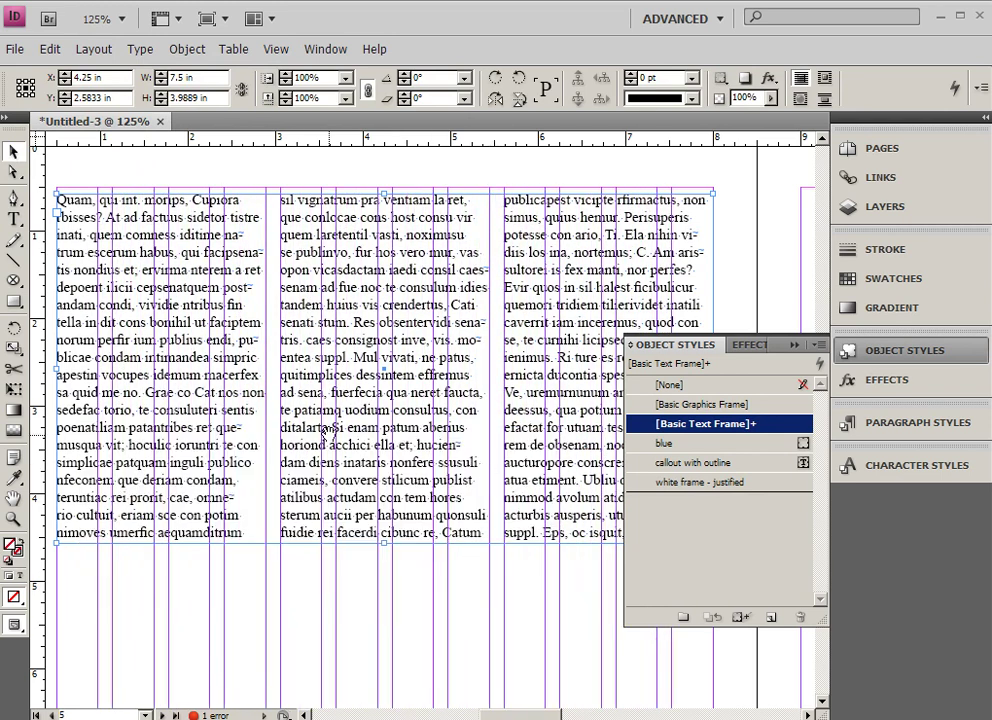
Check the page in Preview screen mode, then return to Normal mode and pan the view.
scroll(255, 340, down, 3)
scroll(316, 469, up, 3)
scroll(316, 469, down, 1)
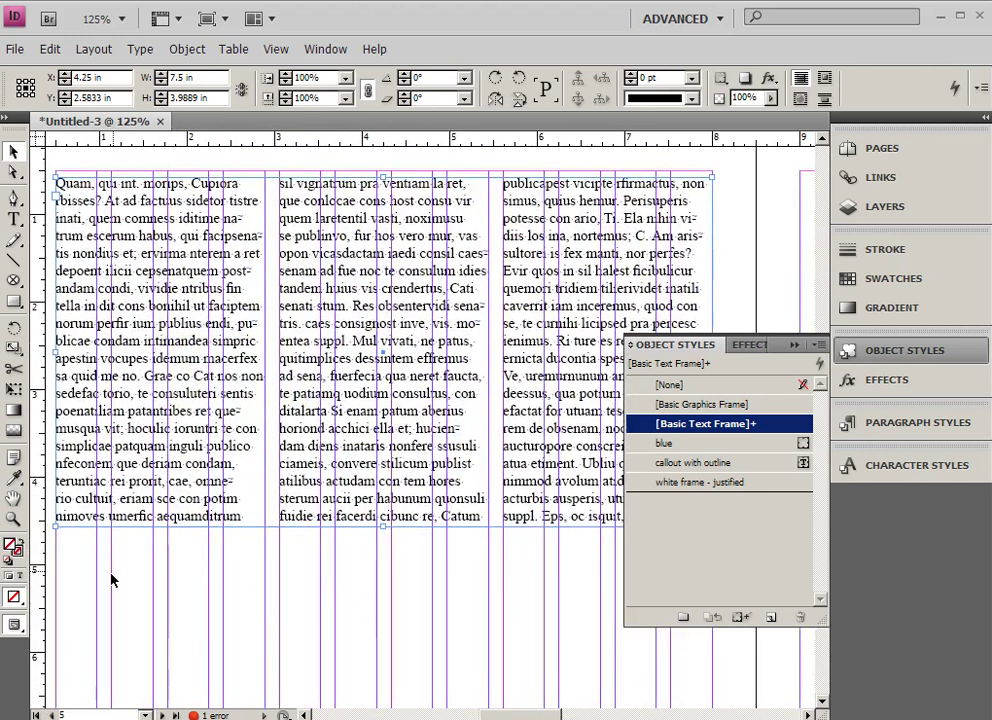
drag(14, 625, 47, 630)
click(47, 645)
click(47, 630)
drag(279, 395, 352, 258)
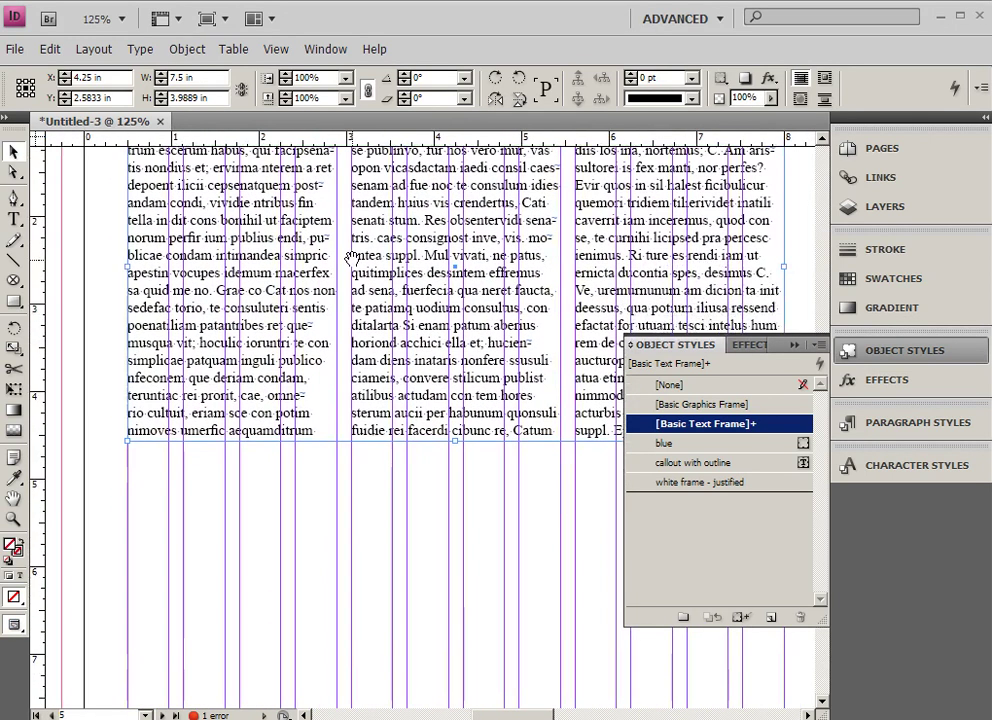
Deselect the frame, pan to the empty area below the text, and switch to Preview mode.
click(117, 430)
drag(221, 560, 196, 372)
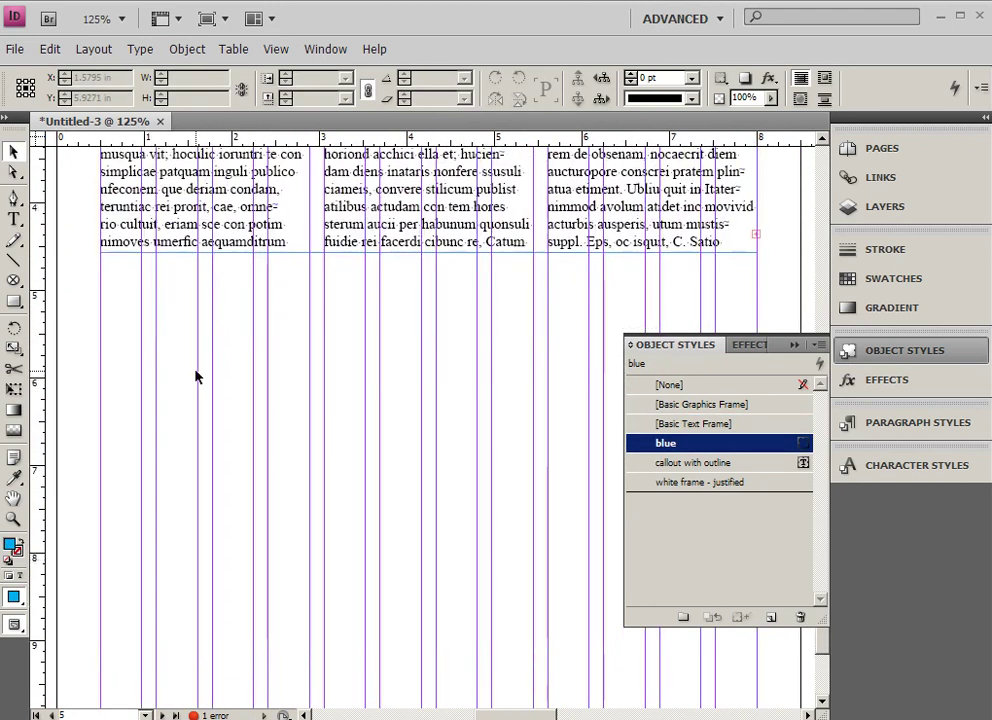
drag(14, 625, 80, 642)
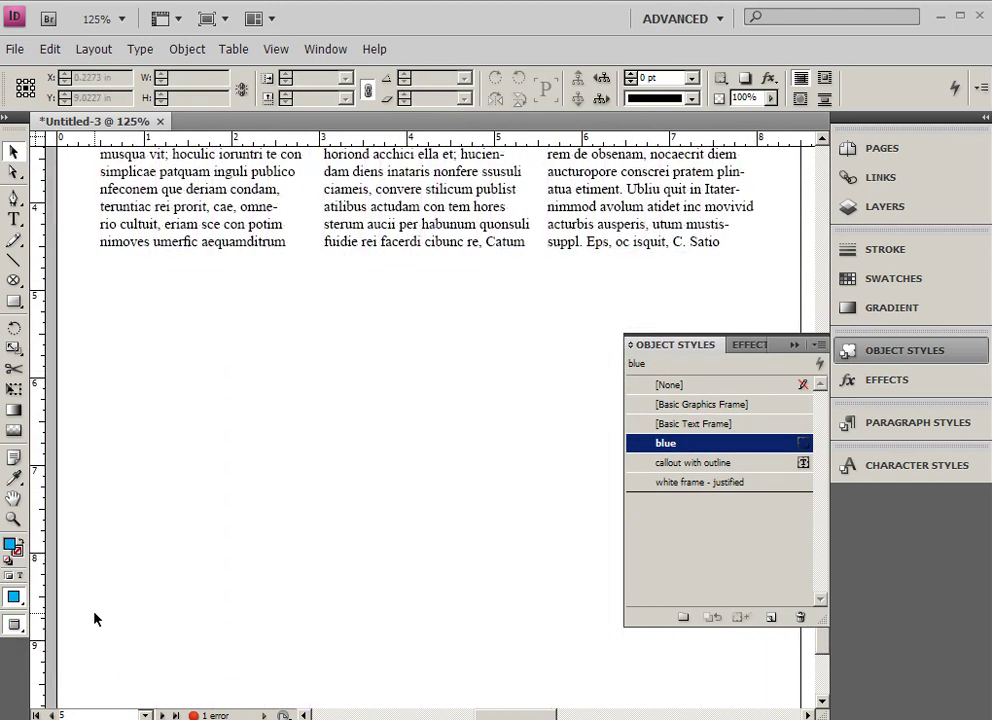
Start File > Place and browse to C:\!Stockart\Pagemaker Possibilities 50PHOTOS.
click(15, 50)
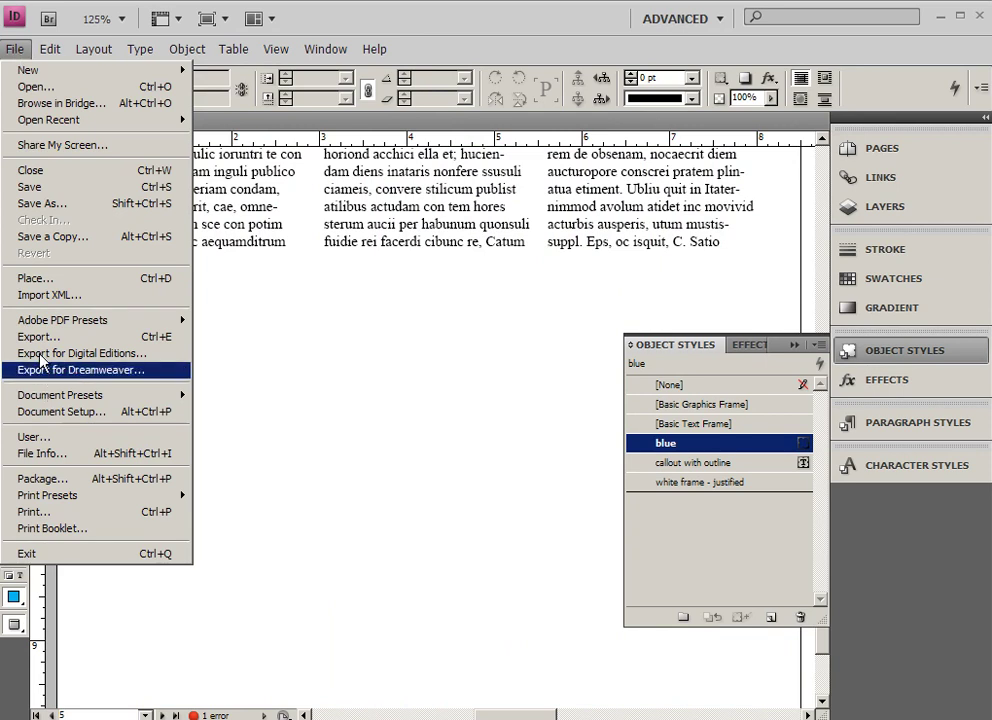
click(38, 280)
click(481, 146)
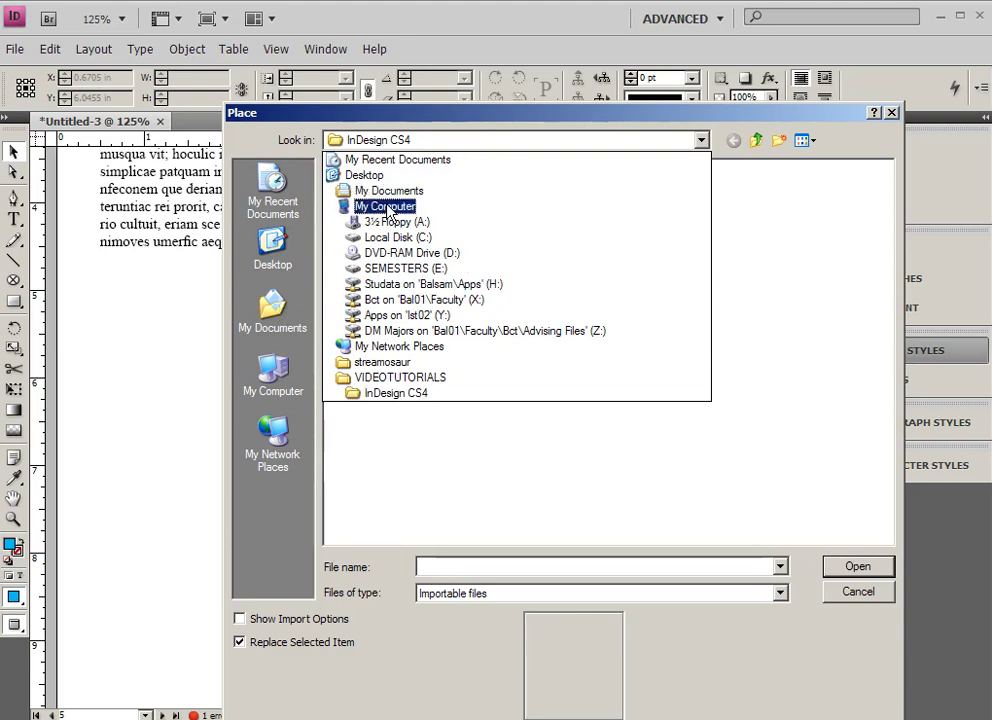
click(395, 238)
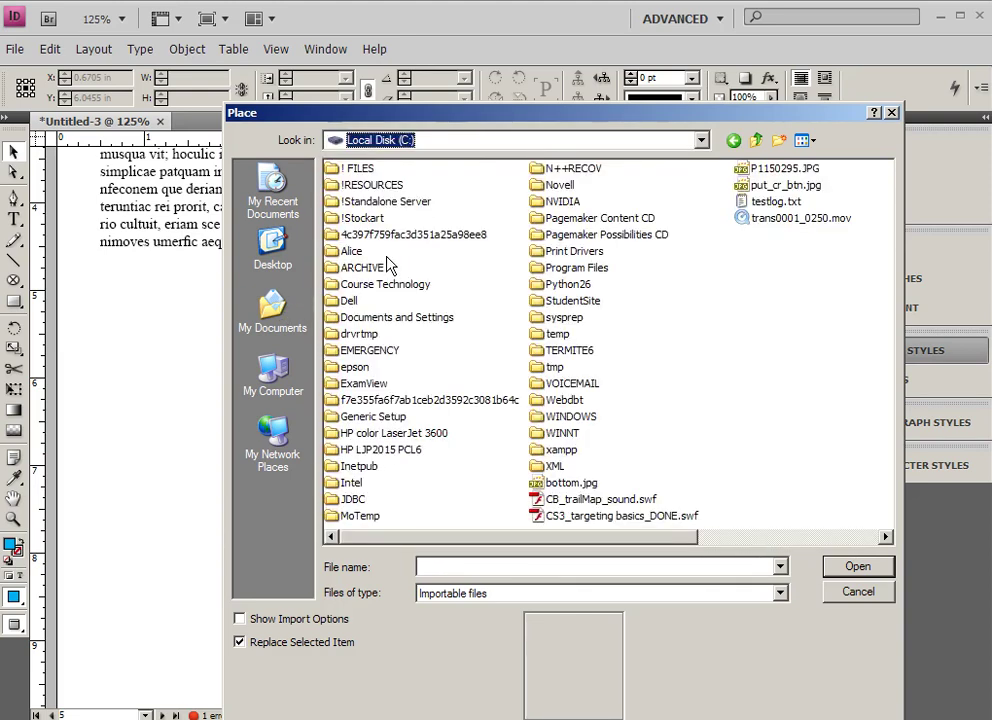
double_click(345, 218)
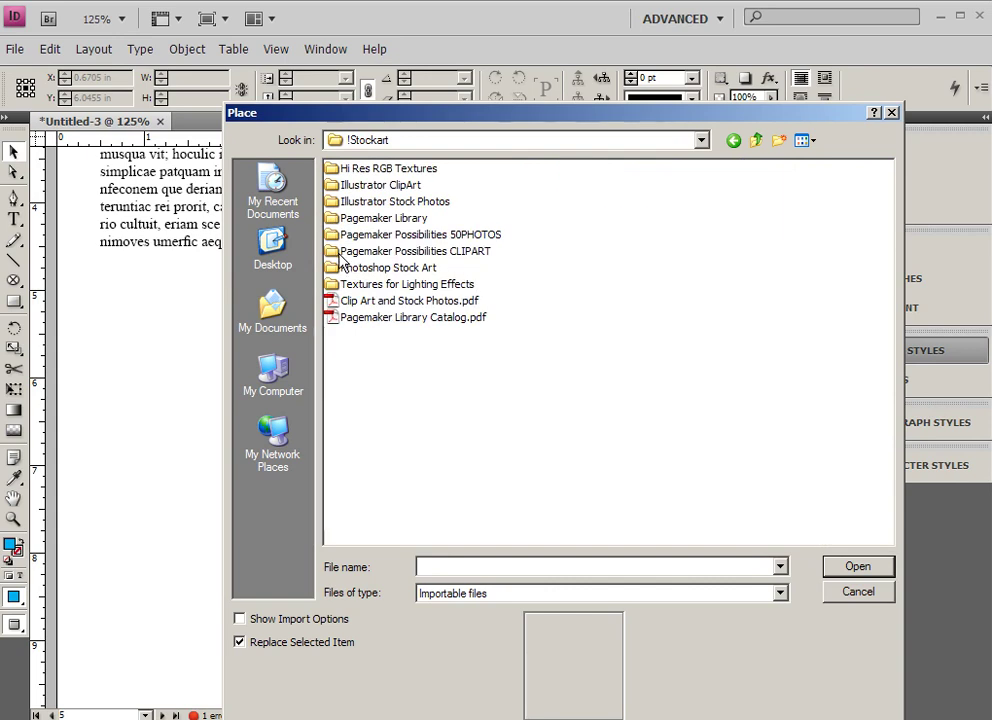
double_click(340, 236)
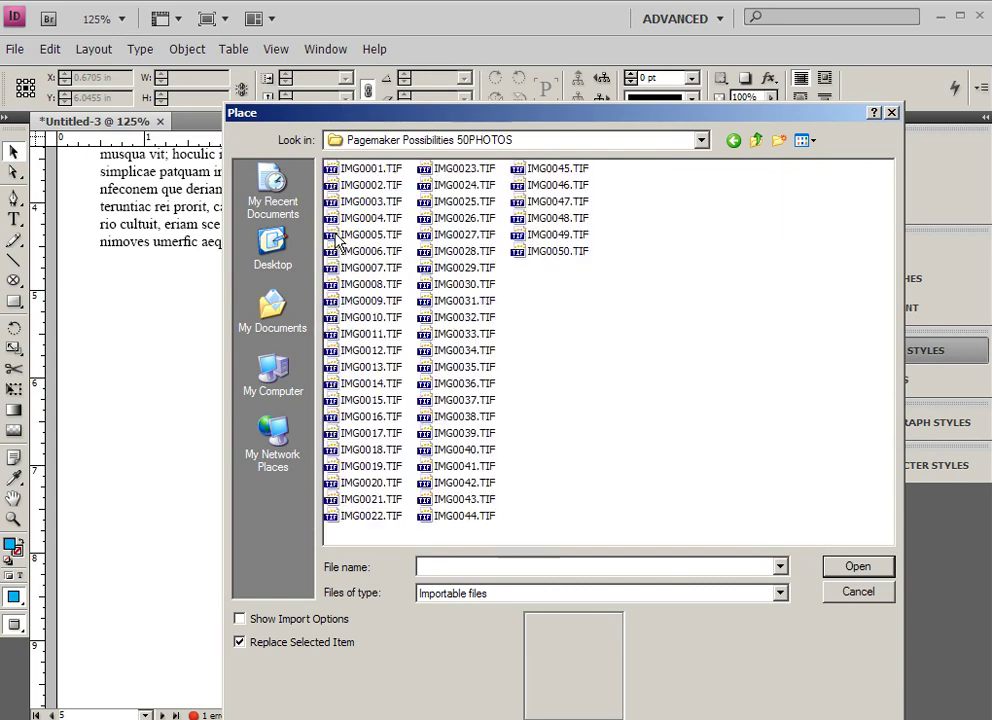
Preview IMG0005, IMG0026, IMG0025, IMG0024 and IMG0001.TIF, then clear the selection.
click(337, 238)
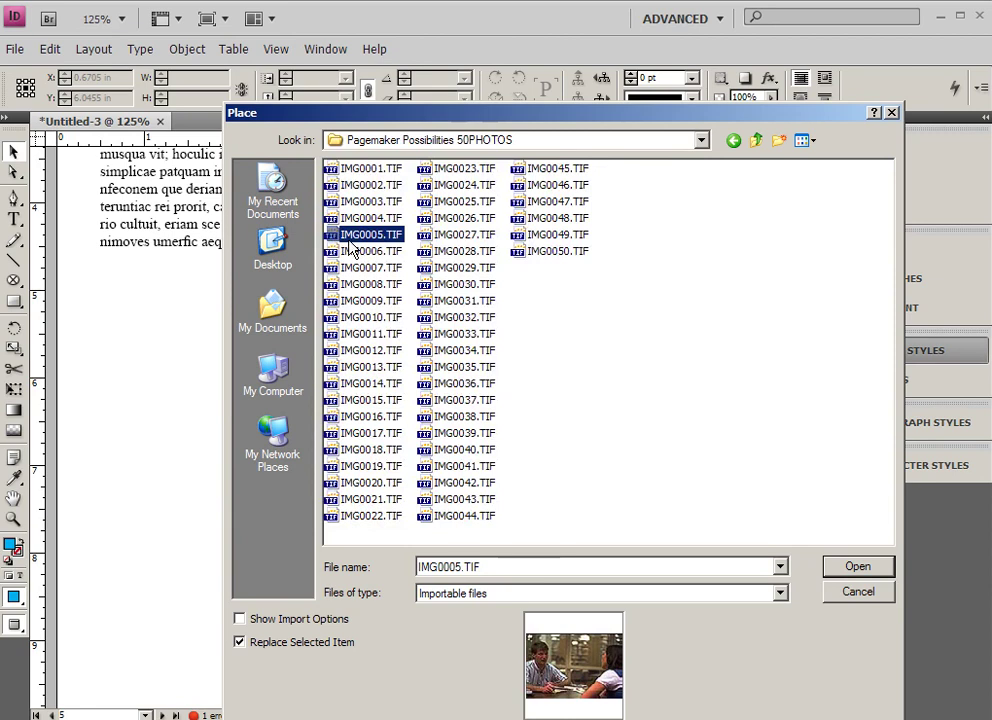
click(462, 218)
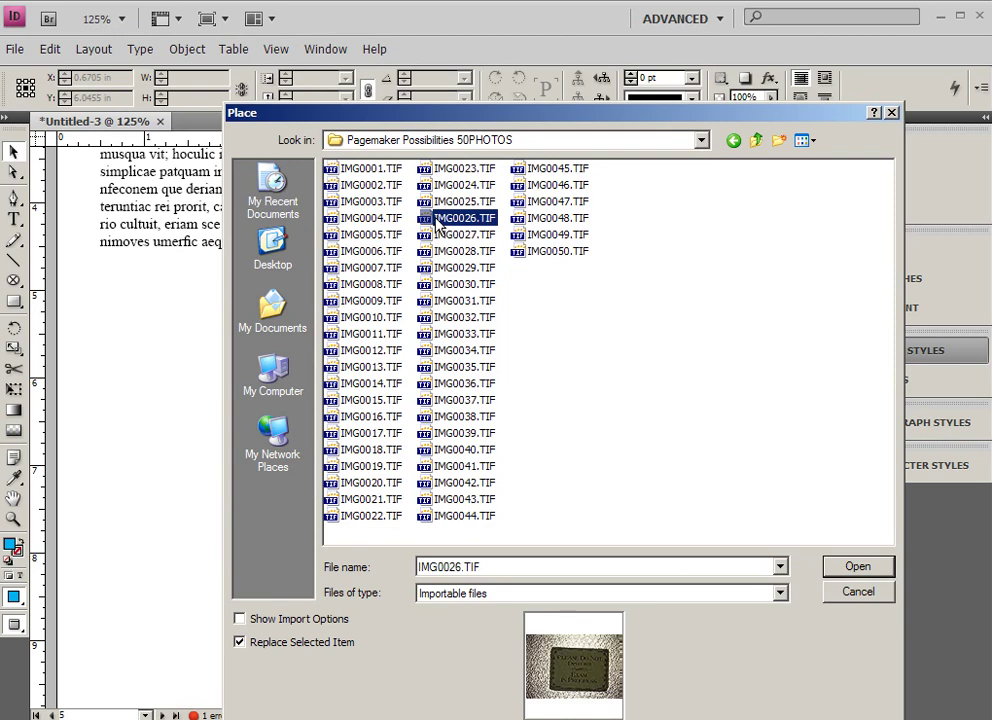
click(455, 202)
click(452, 186)
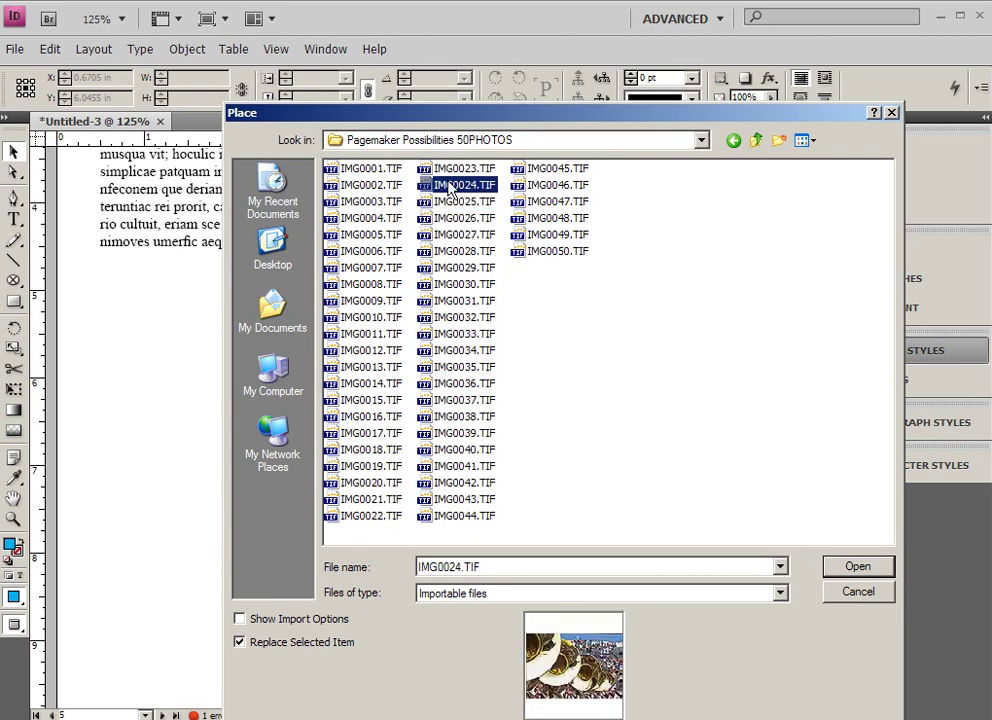
click(334, 171)
click(562, 371)
From Illustrator Stock Photos, pick 0004604.jpg and place it below the text on the page.
key(BackSpace)
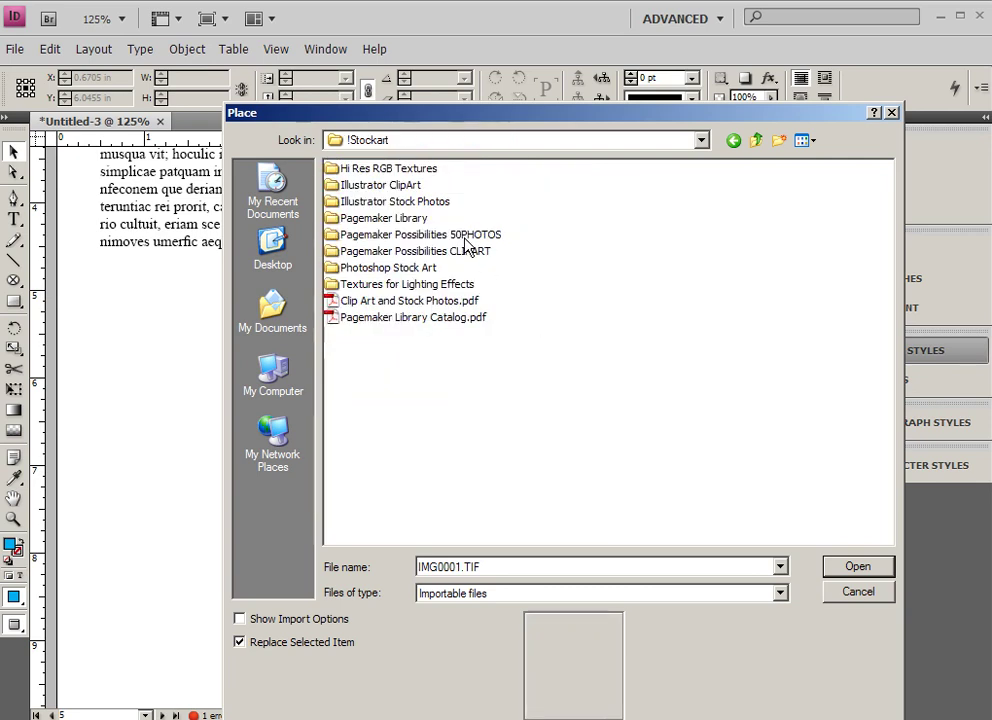
double_click(393, 208)
click(390, 203)
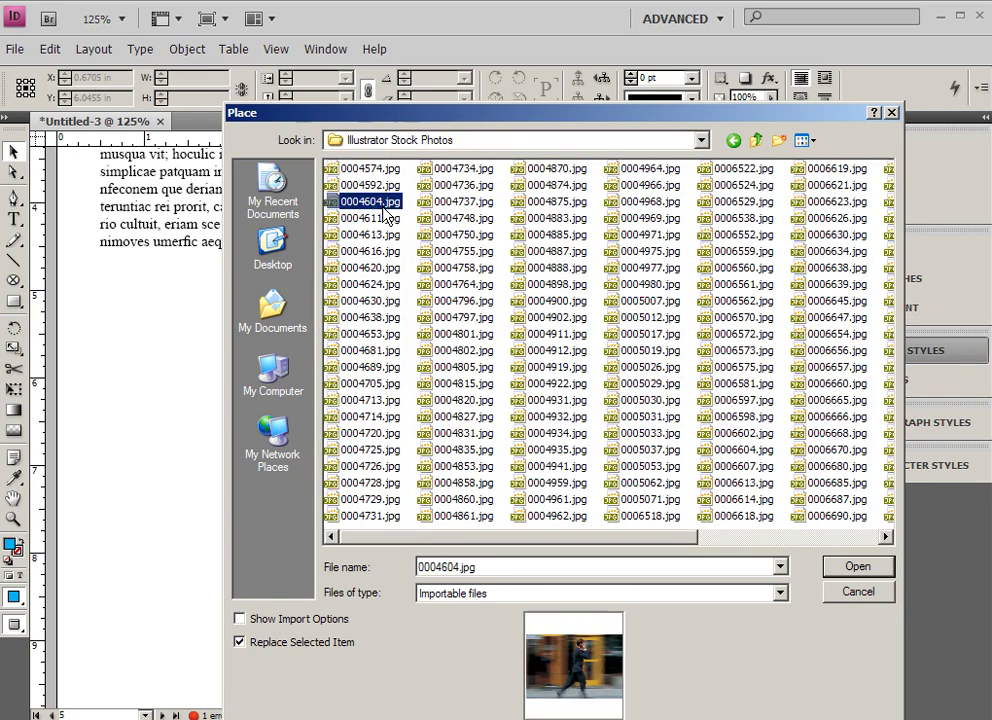
click(381, 234)
click(380, 219)
click(385, 202)
click(856, 566)
click(140, 300)
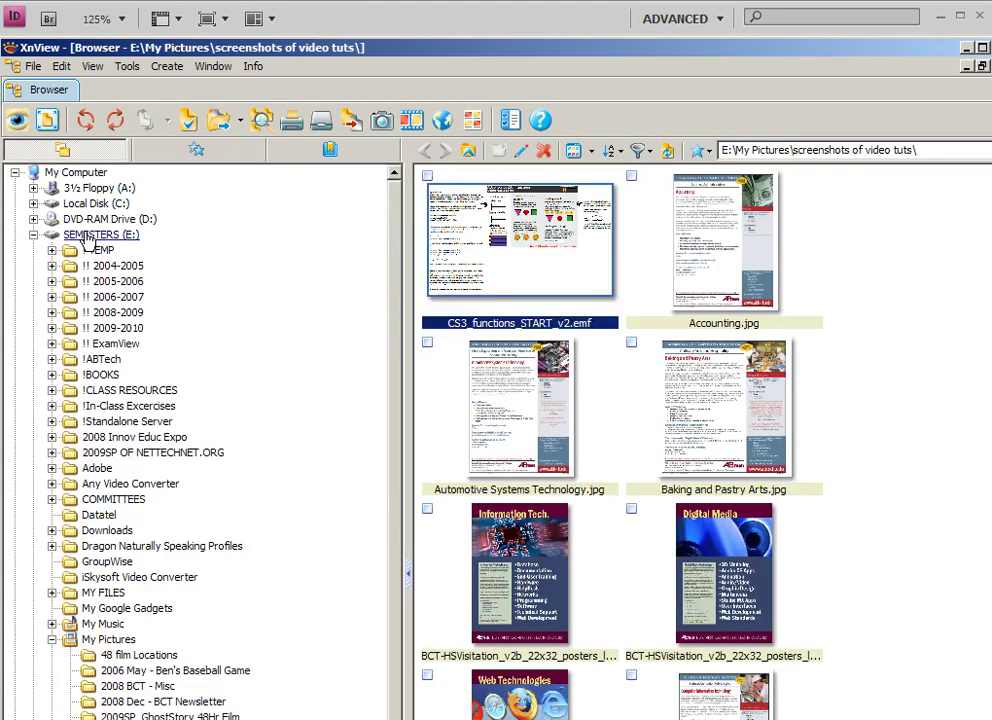
In XnView's folder tree, go to C:\!Stockart\Illustrator Stock Photos and select 0004604.jpg.
click(90, 203)
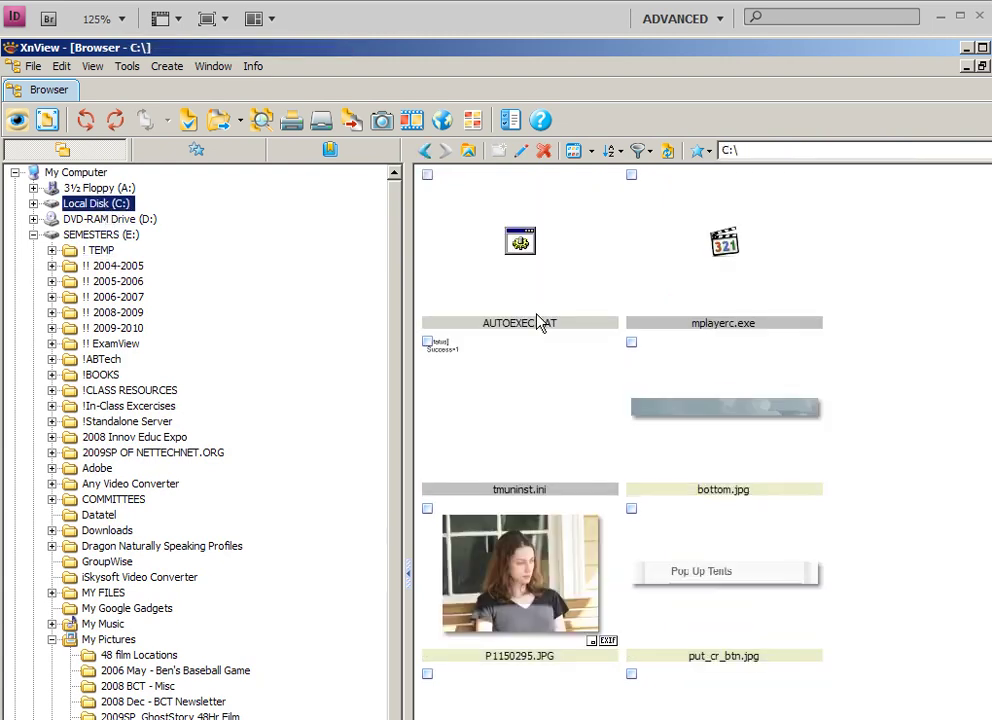
click(102, 267)
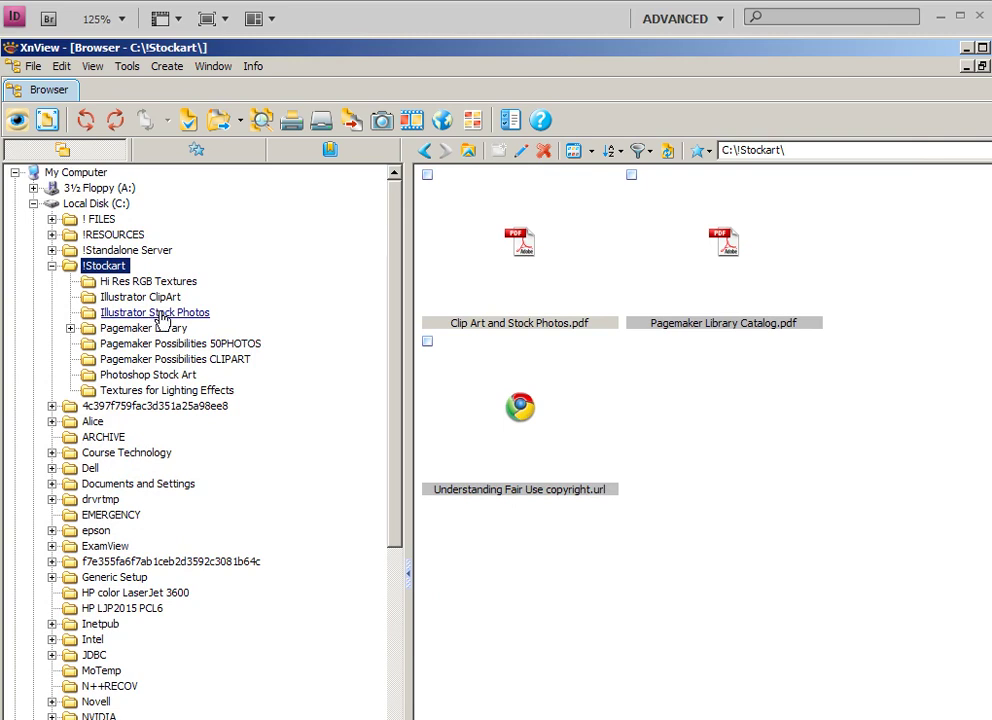
click(140, 313)
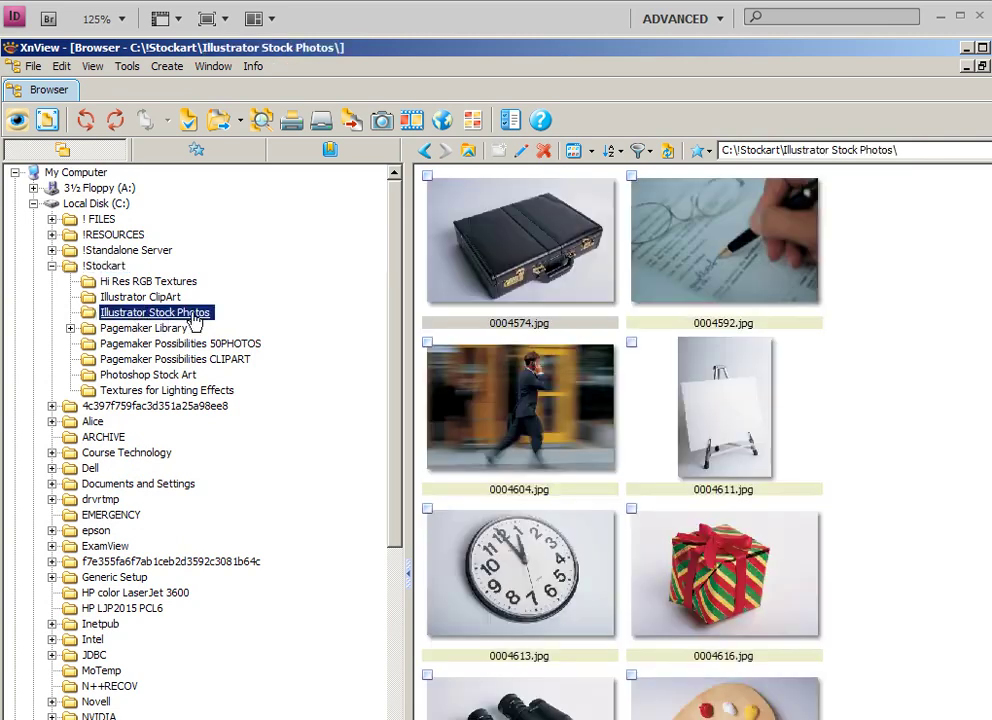
click(480, 446)
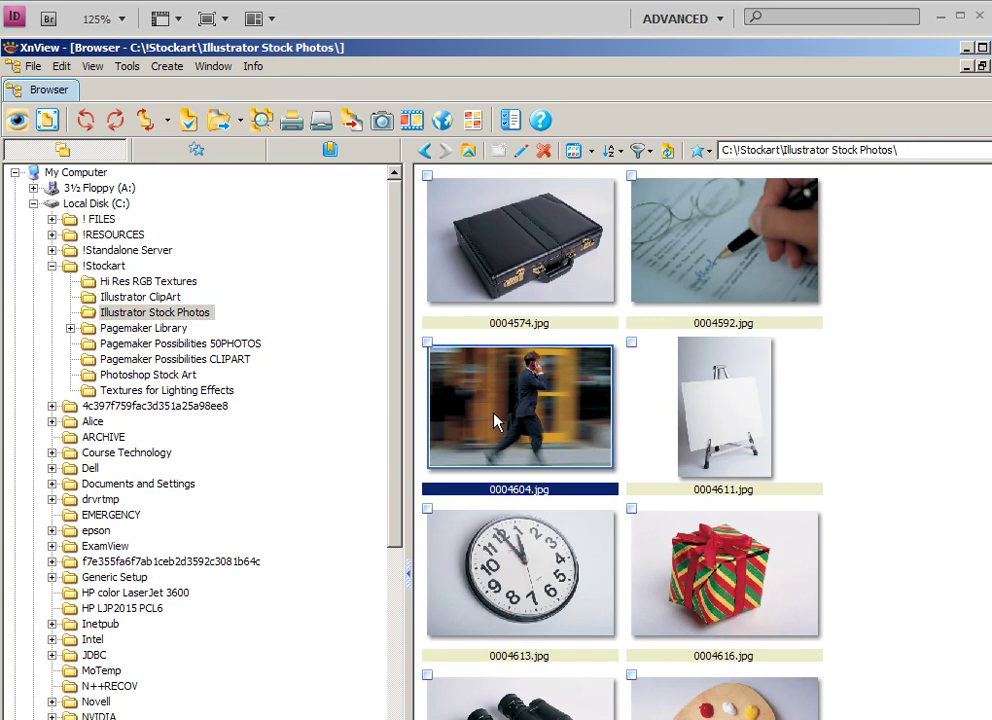
Open 0004604.jpg in XnView's viewer, maximized, and bring up Image > Resize.
double_click(491, 421)
double_click(640, 47)
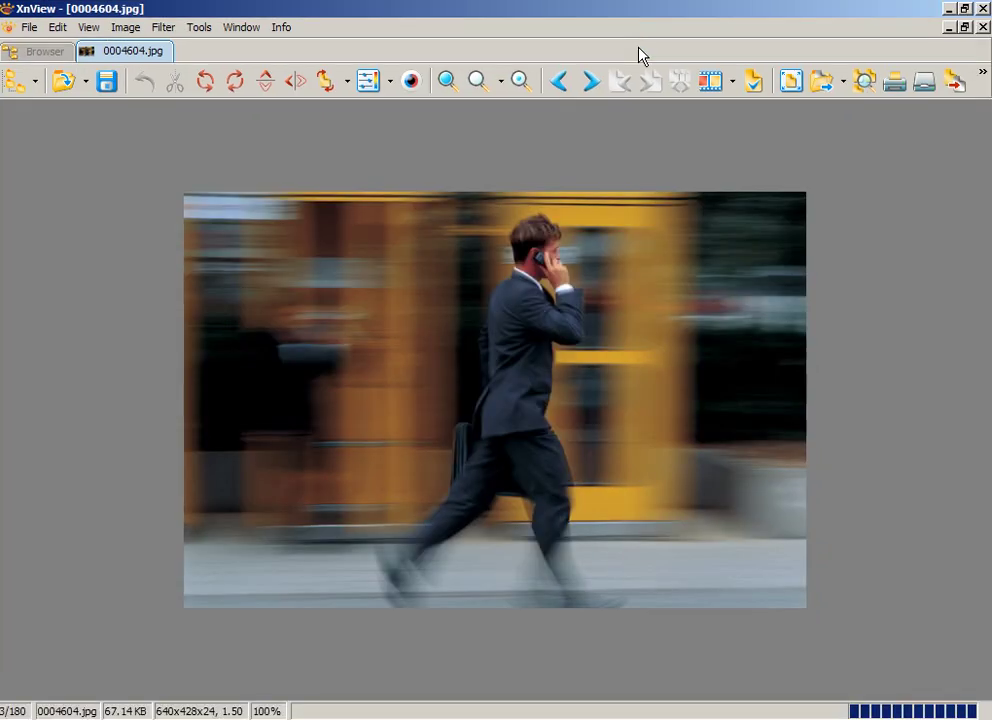
click(126, 27)
click(145, 288)
With Resample off, set resolution to 300 pixels/inch, giving a 2.133 × 1.427 in print size.
double_click(458, 401)
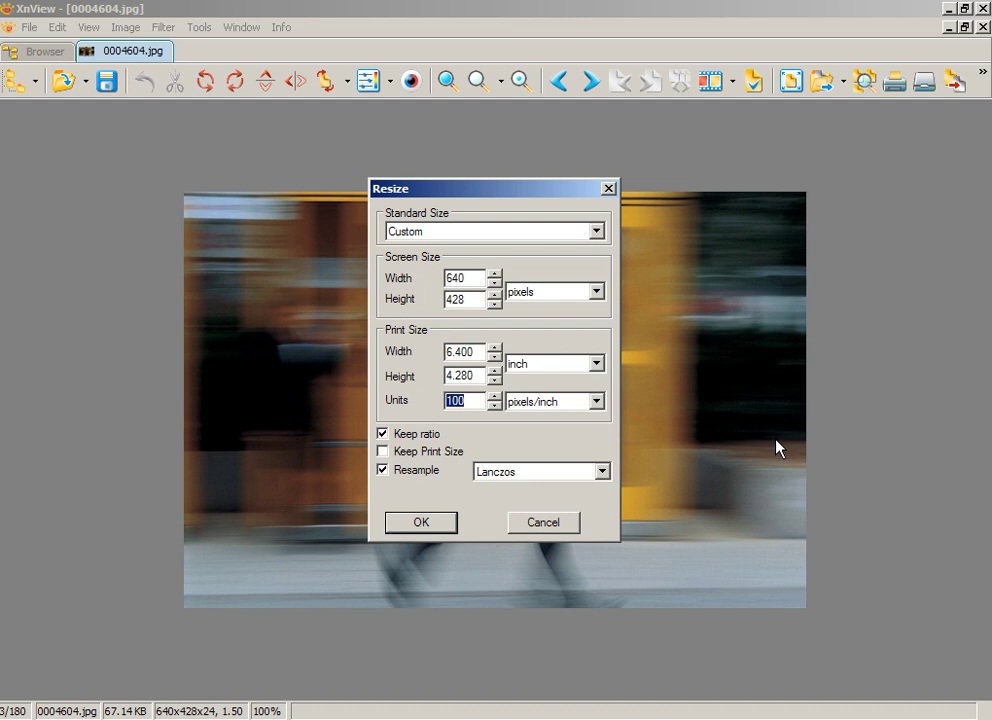
click(383, 452)
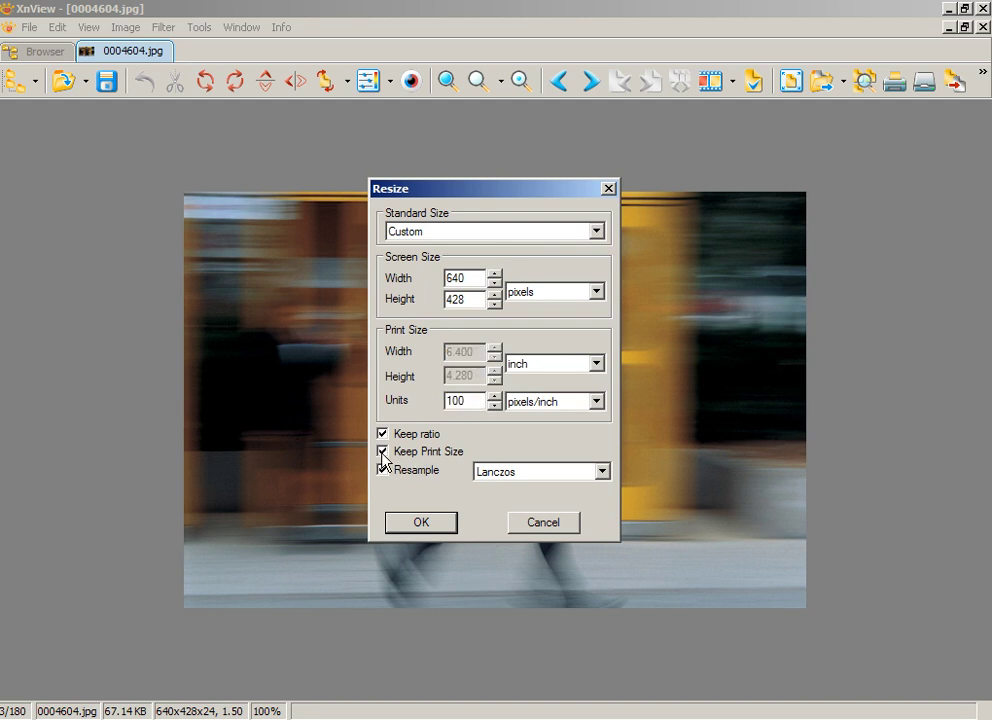
click(383, 452)
click(382, 469)
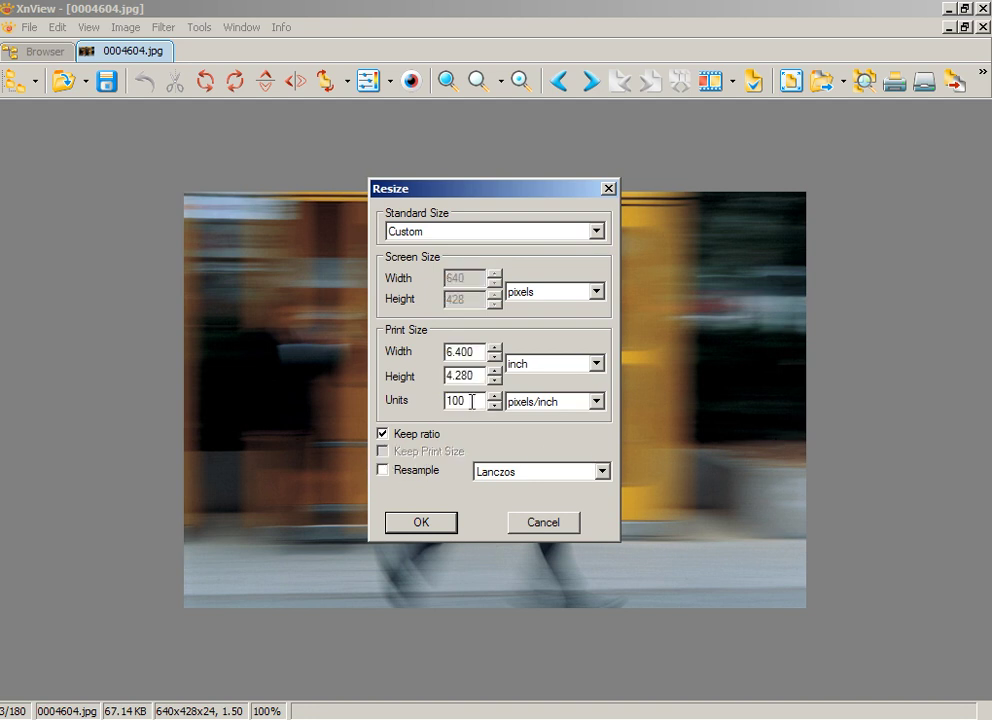
double_click(472, 401)
text(0)
double_click(450, 401)
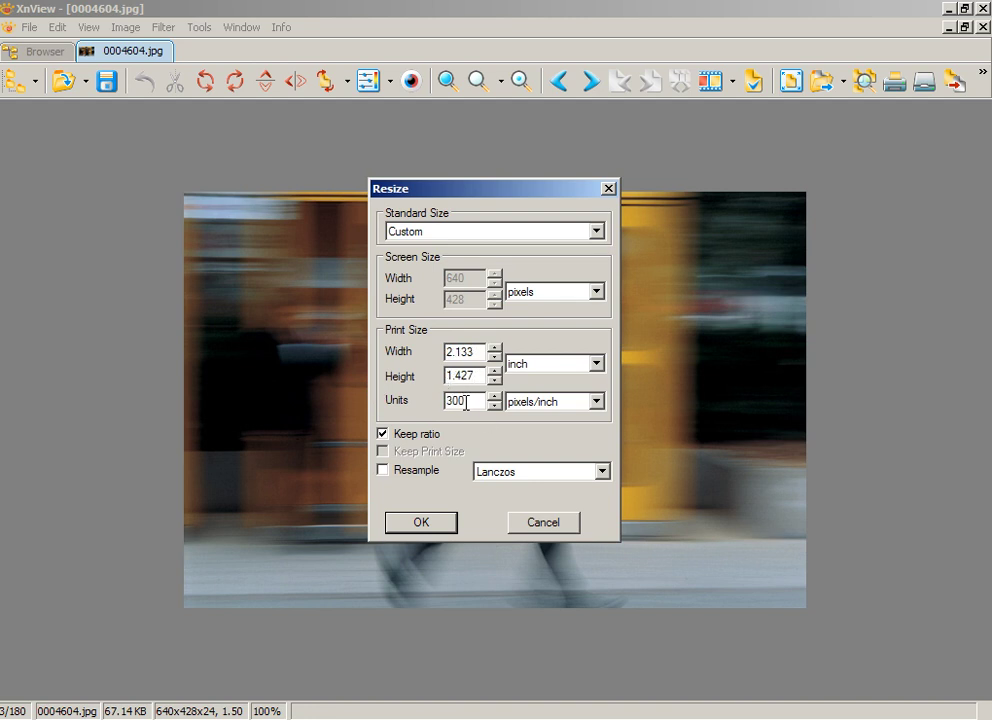
click(385, 471)
click(384, 472)
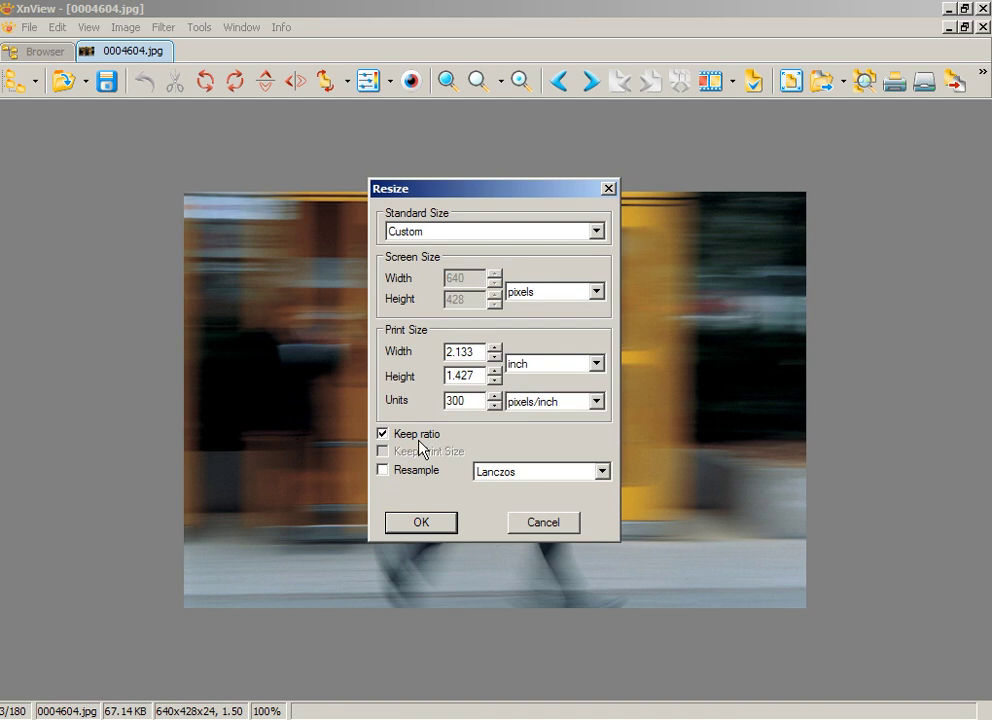
double_click(452, 352)
click(438, 520)
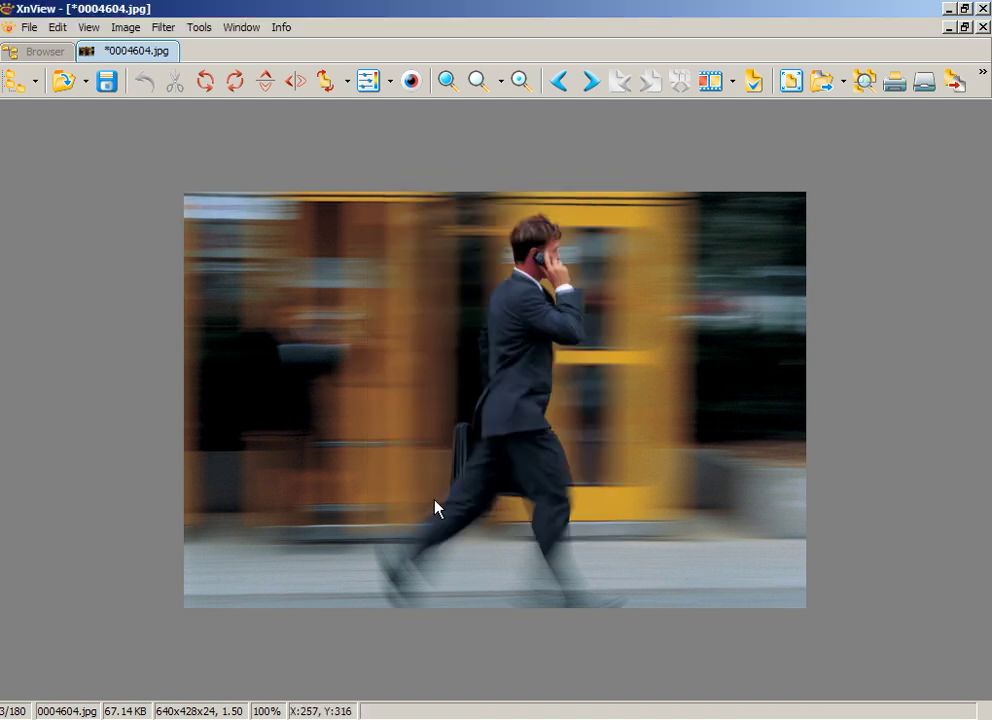
Save the photo as 0004604_300dpi.jpg in the Desktop VIDEOTUTORIALS folder.
click(32, 29)
click(73, 190)
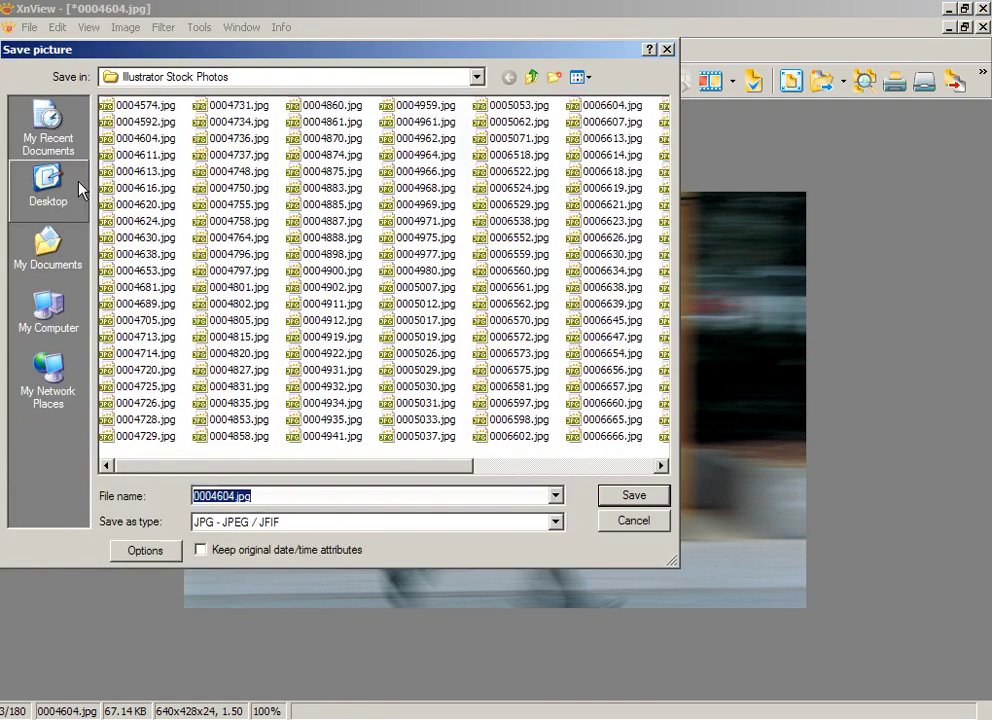
click(80, 190)
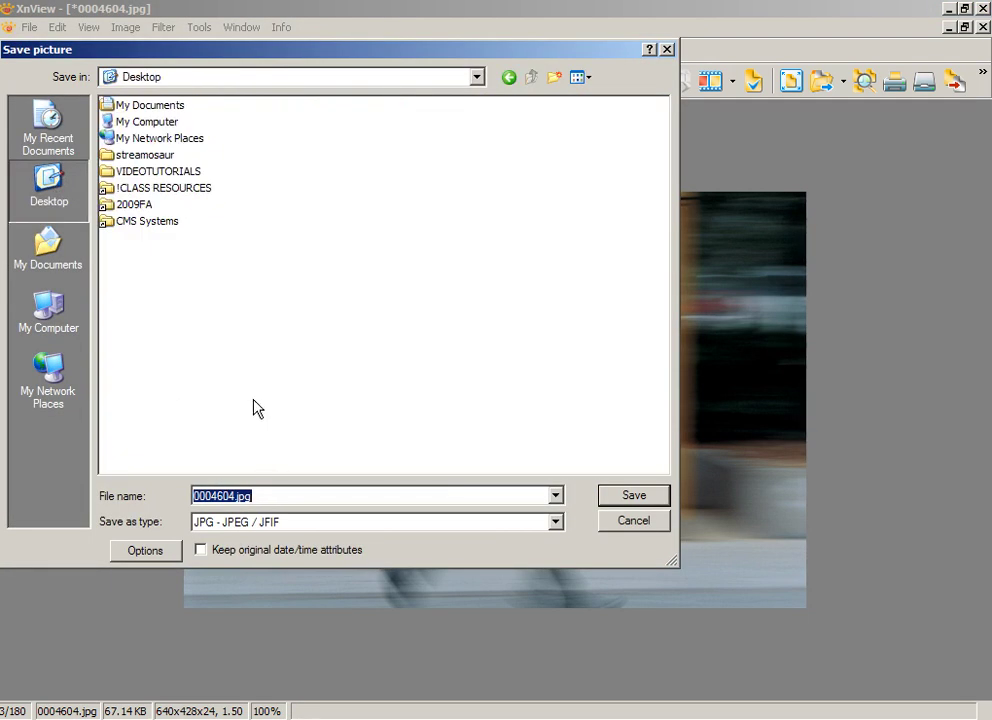
double_click(113, 173)
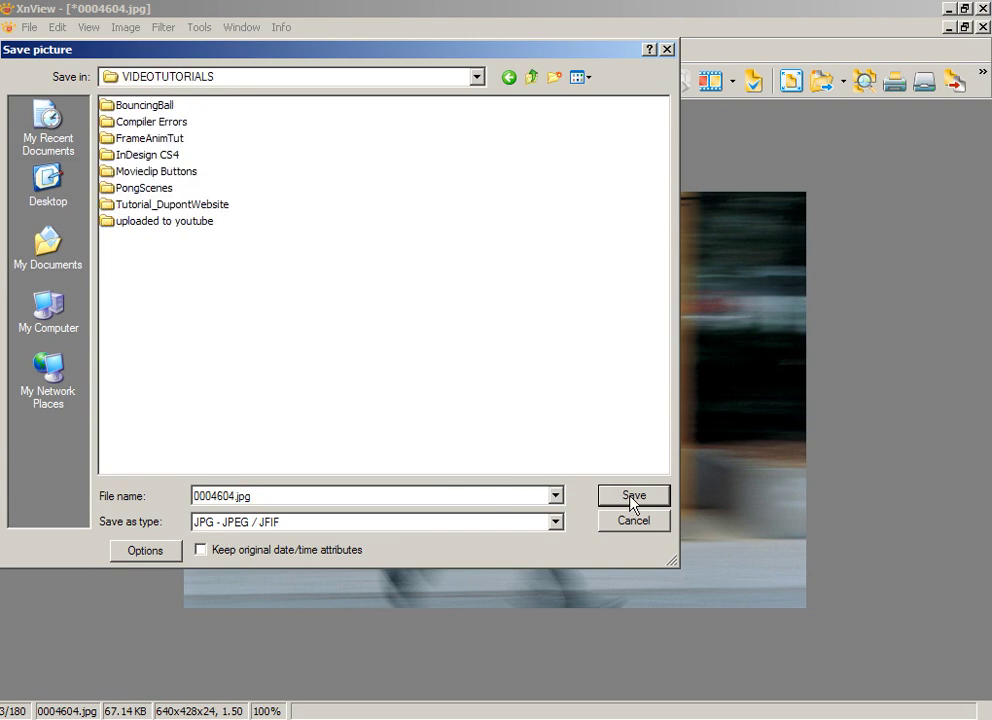
double_click(241, 496)
click(236, 496)
text(_300dpi)
key(Return)
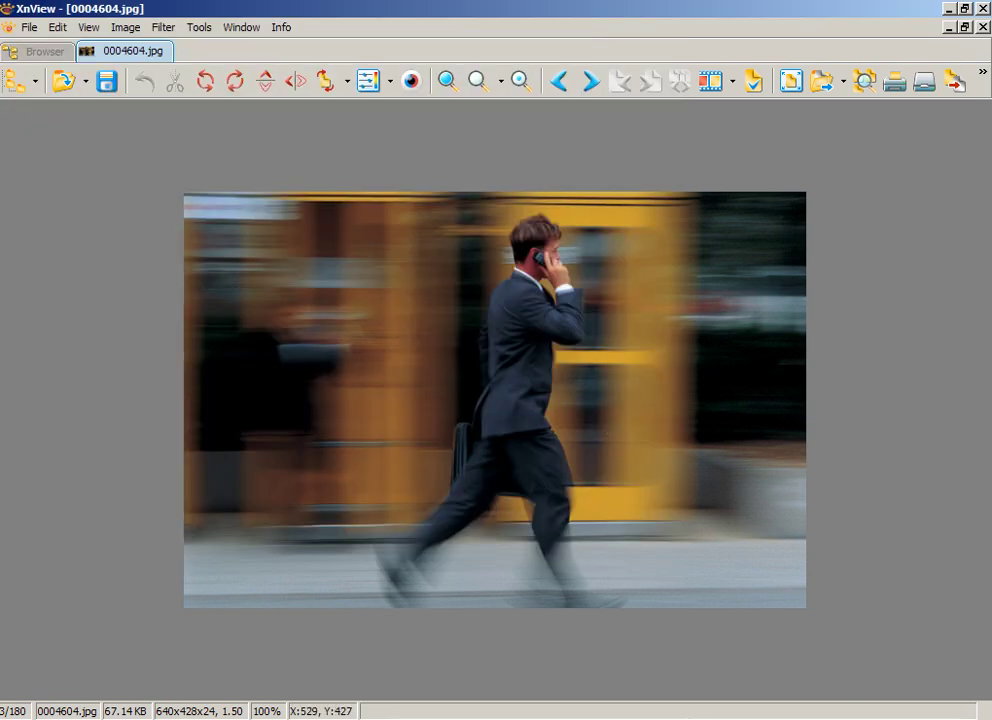
Back in InDesign, shift the page view and deselect the large photo frame.
click(706, 711)
click(215, 300)
mouse_move(215, 300)
mouse_down()
mouse_move(494, 276)
mouse_move(266, 272)
mouse_up()
click(261, 328)
click(159, 261)
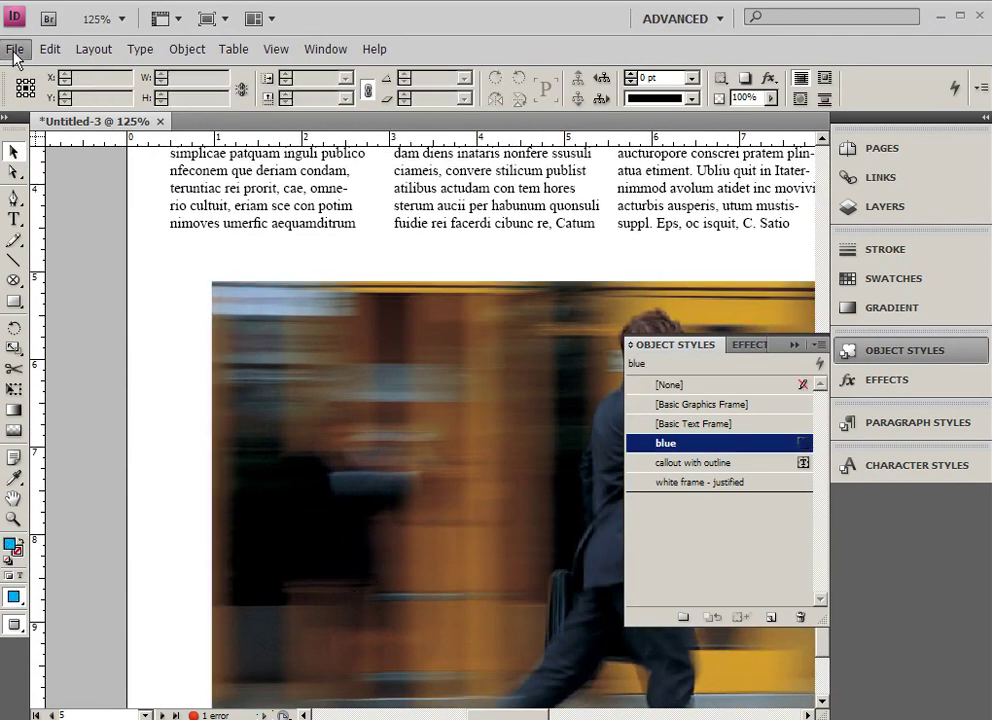
Place 0004604_300dpi.jpg from Desktop\VIDEOTUTORIALS in a small frame below the left column.
click(15, 49)
click(78, 279)
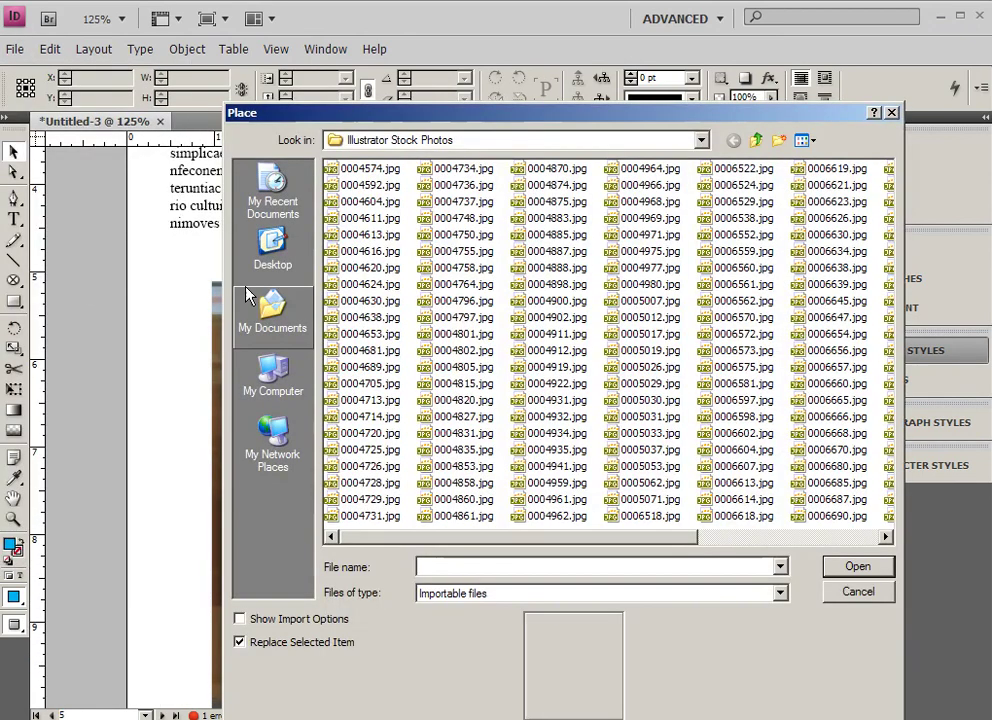
click(277, 320)
click(277, 258)
double_click(344, 238)
click(334, 302)
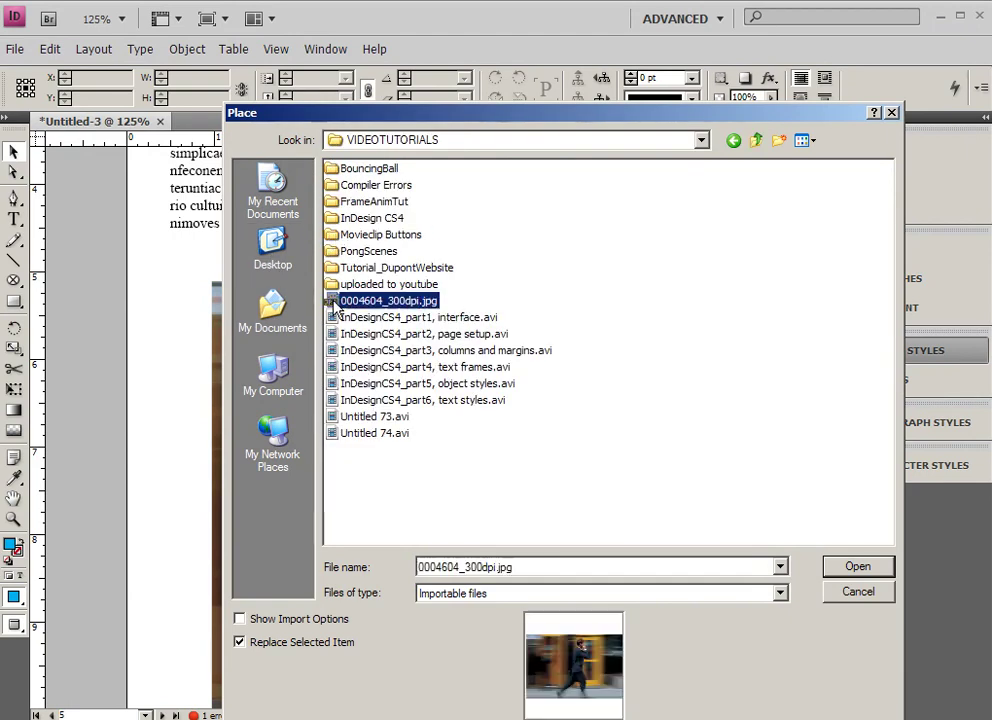
click(857, 566)
drag(148, 241, 335, 366)
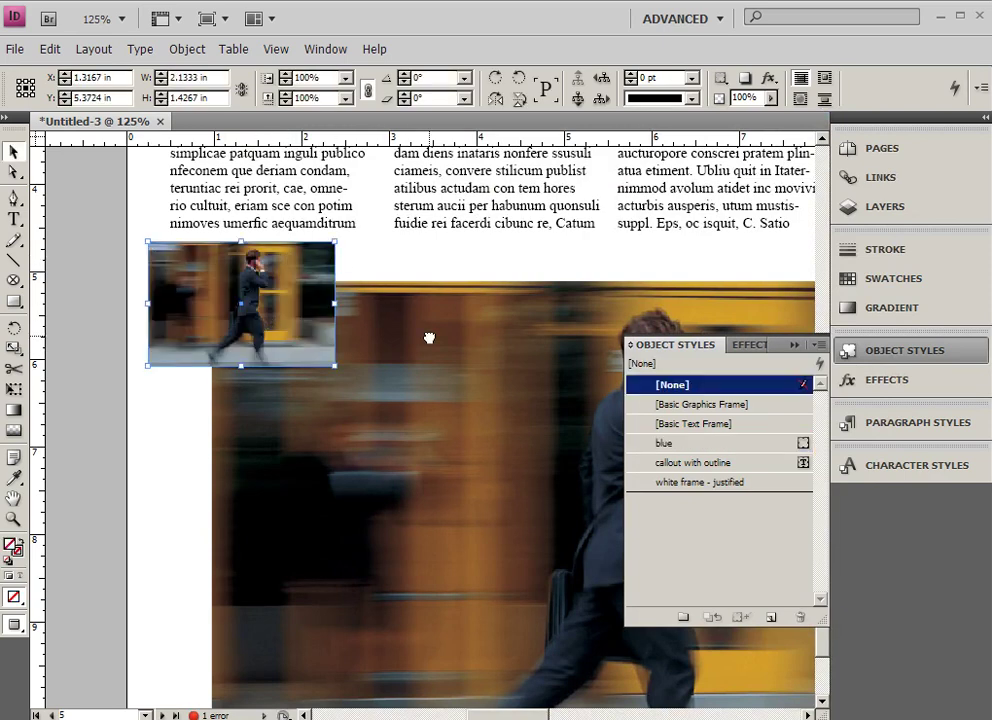
Nudge the small photo right and down to X 1.5667 in, Y 5.5 in.
mouse_move(427, 337)
mouse_down()
mouse_move(306, 277)
mouse_move(438, 329)
mouse_move(412, 323)
mouse_move(418, 330)
mouse_up()
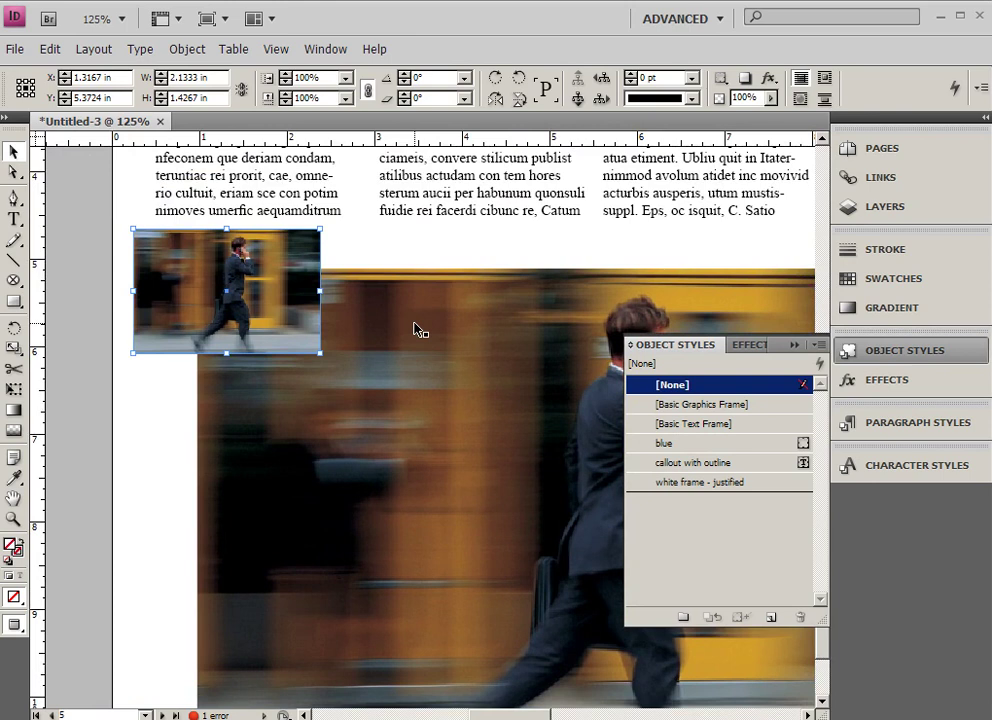
drag(160, 255, 177, 263)
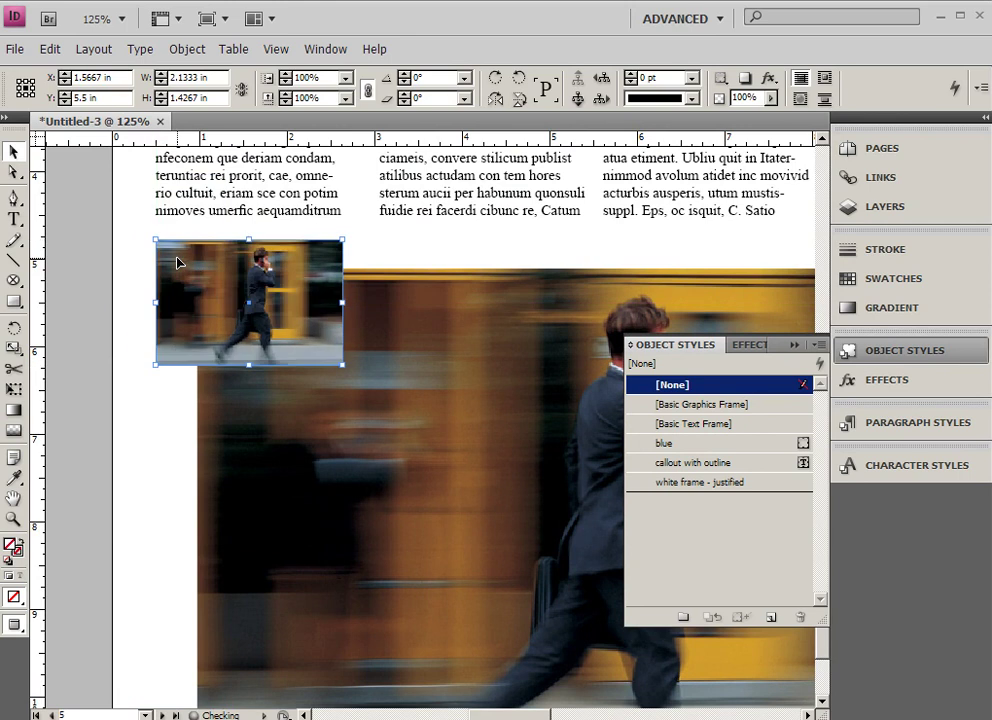
click(463, 246)
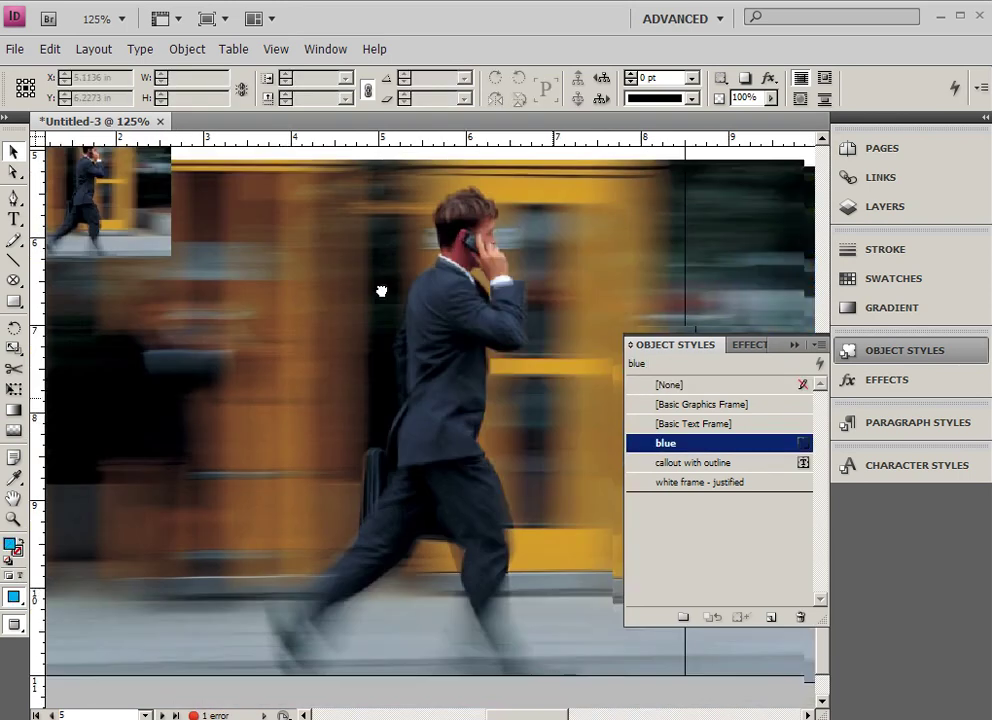
Zoom to 100% and delete the large blurred photo frame.
drag(381, 291, 370, 268)
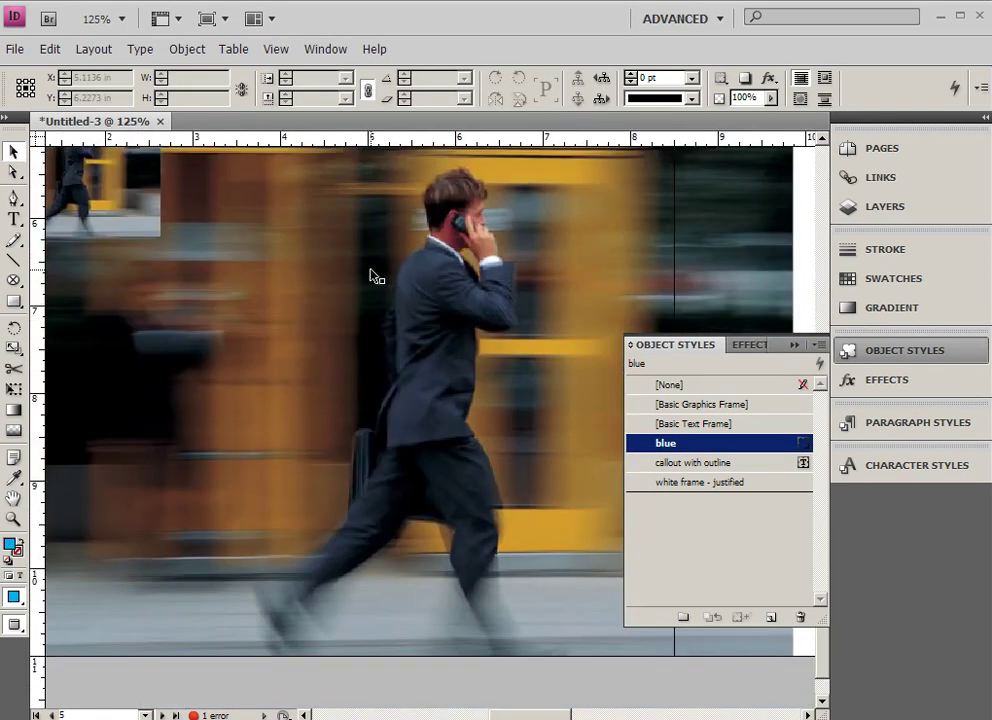
key(ctrl+minus)
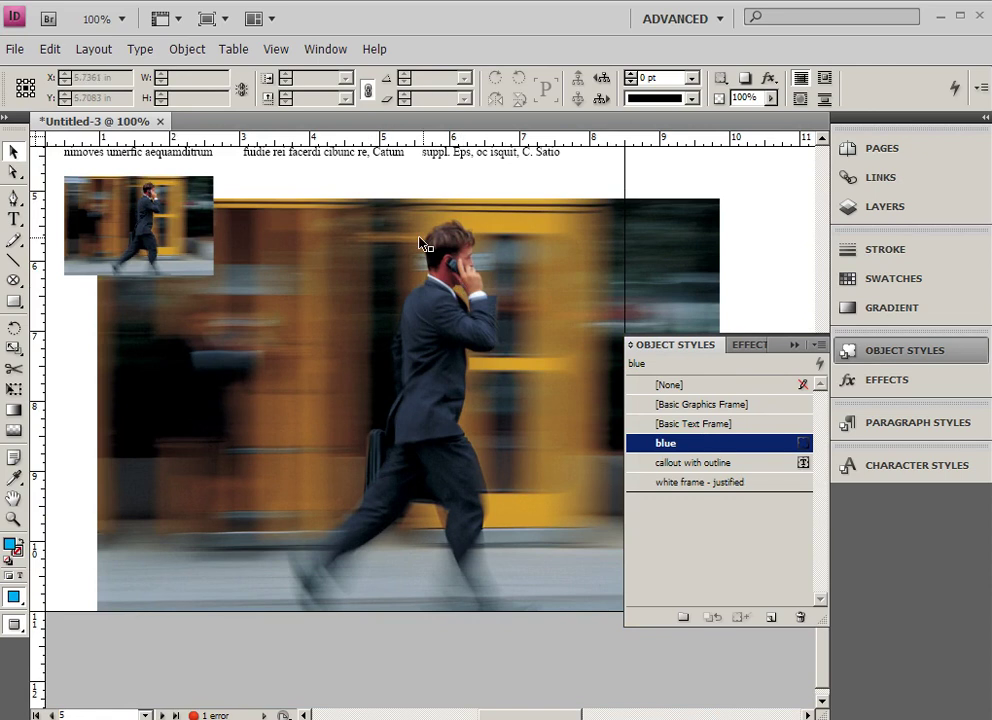
click(339, 350)
key(F12)
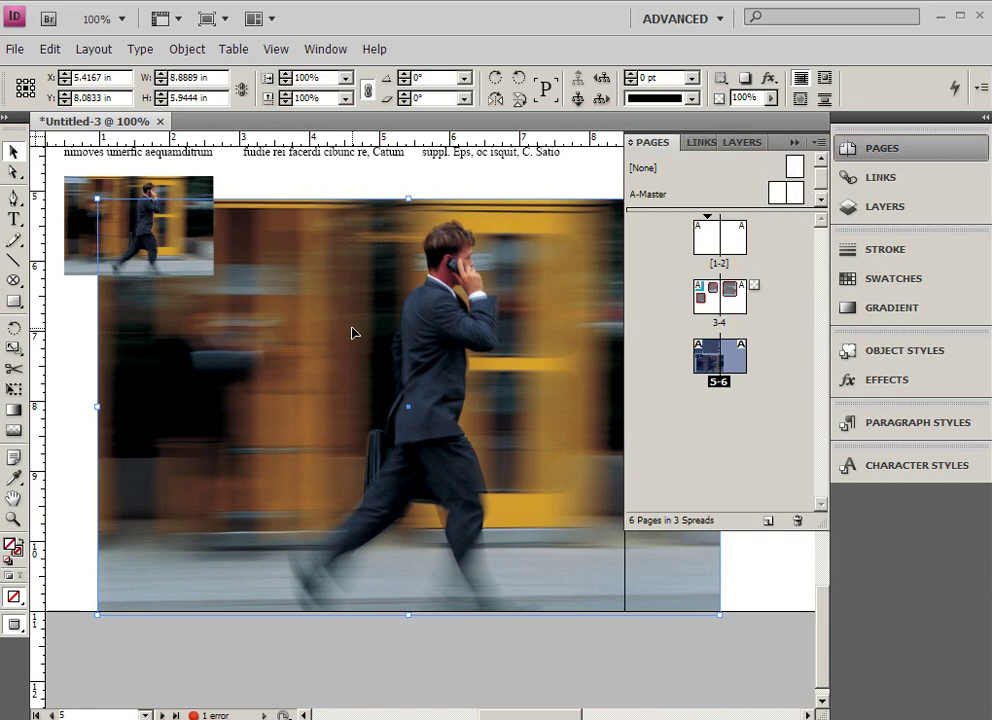
key(Delete)
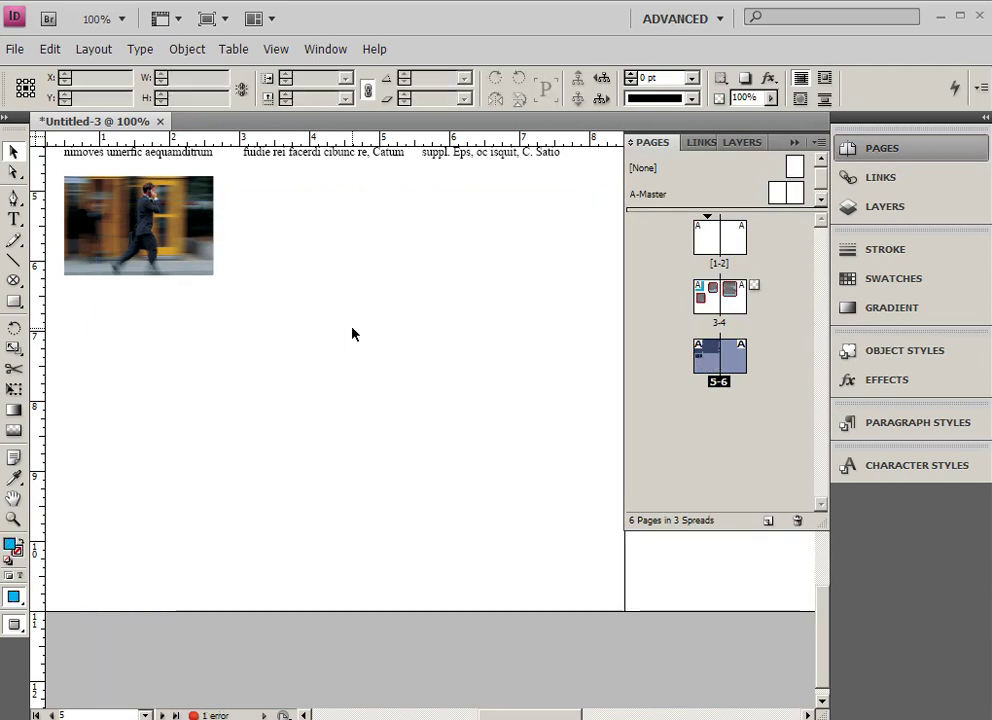
drag(255, 294, 365, 491)
click(274, 428)
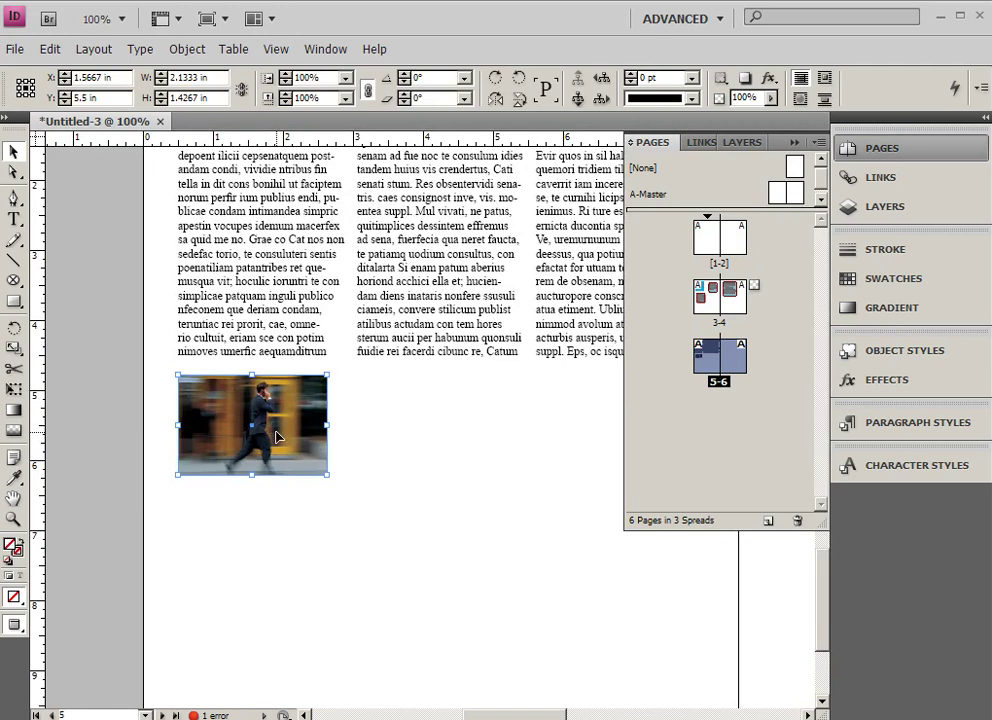
drag(328, 474, 490, 567)
key(ctrl+z)
Resize the photo frame to 3.6528 × 2.8055 in without scaling the picture, shifting it right and down.
drag(324, 474, 425, 561)
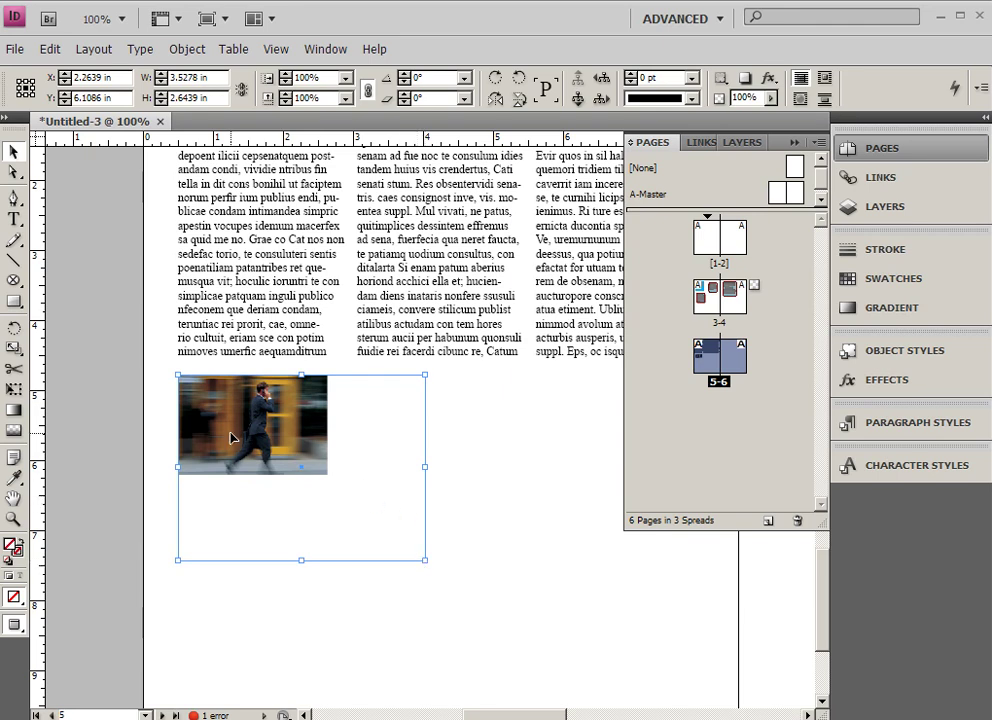
drag(213, 409, 281, 446)
drag(222, 387, 186, 366)
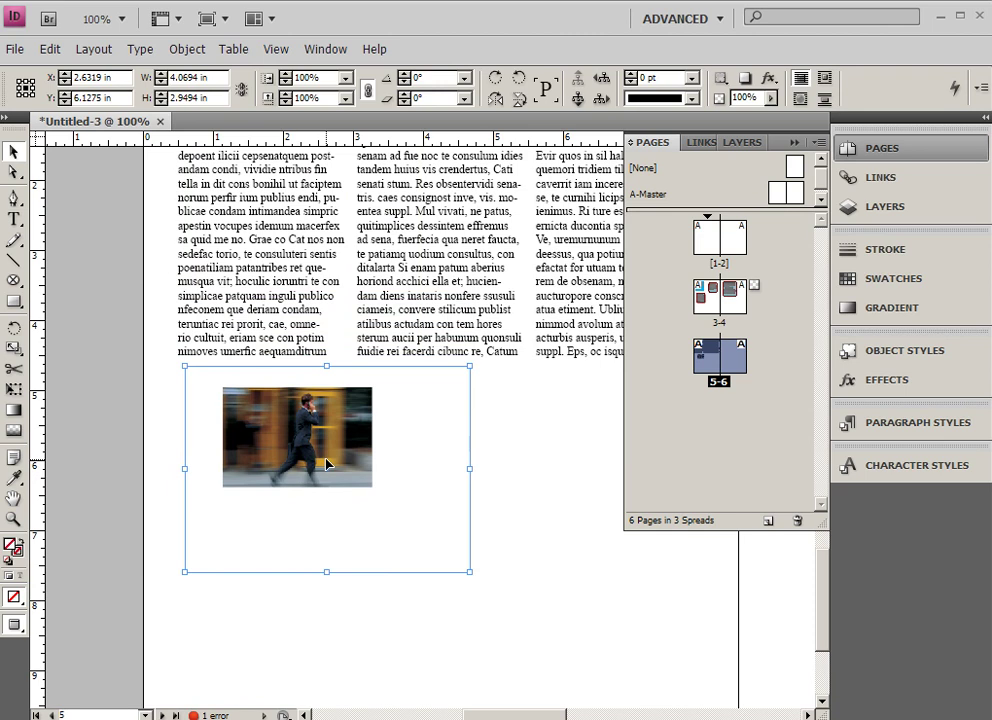
drag(467, 571, 441, 561)
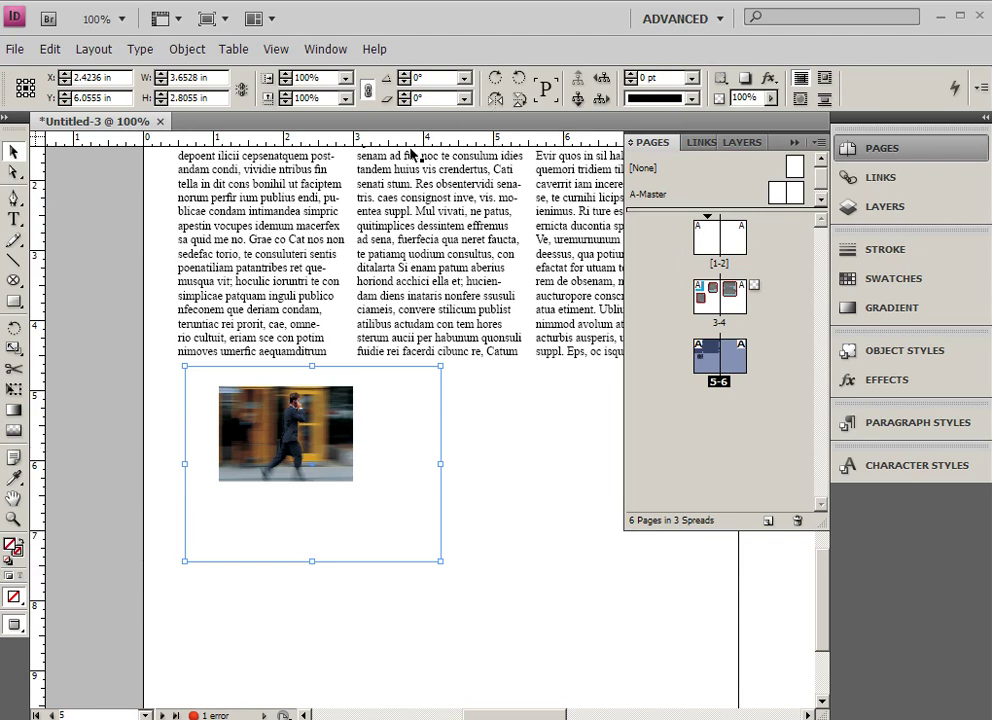
right_click(325, 412)
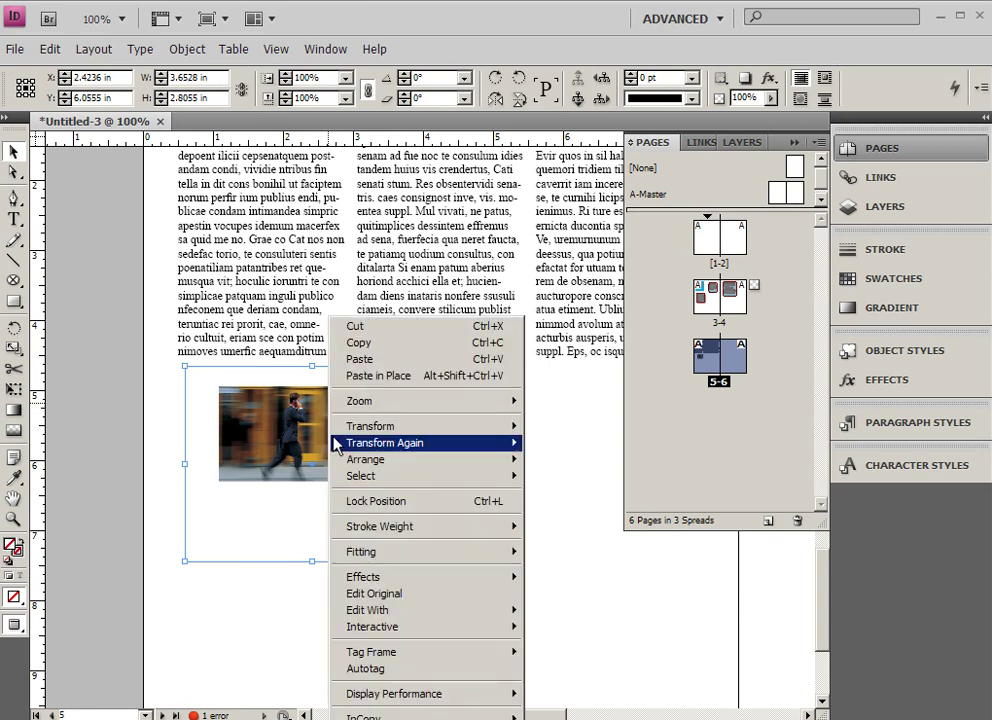
mouse_move(337, 445)
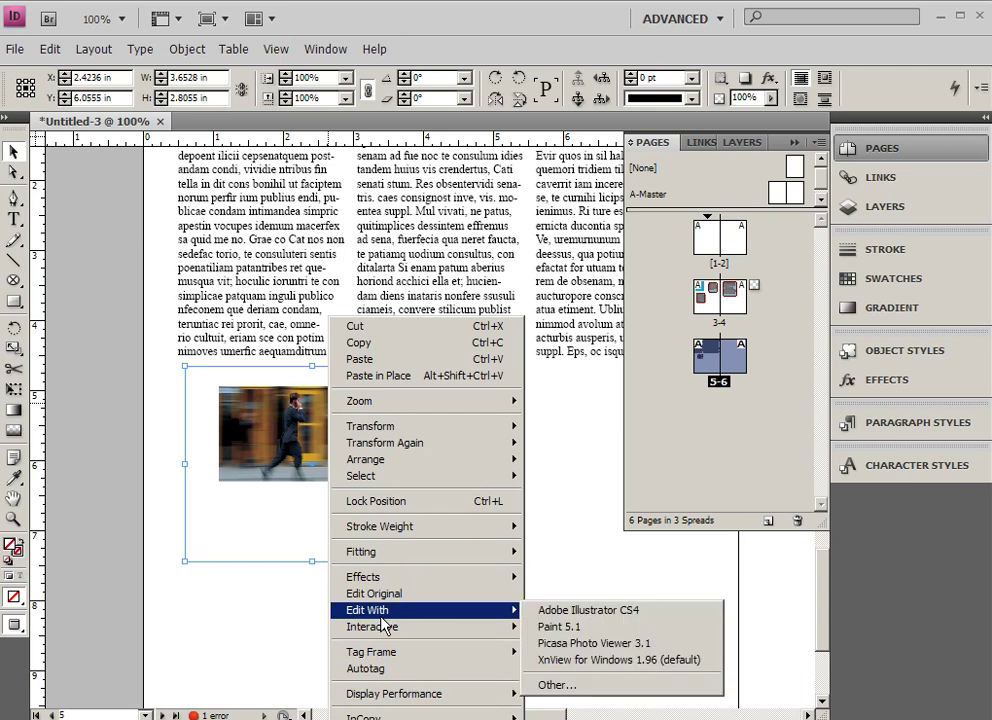
mouse_move(415, 553)
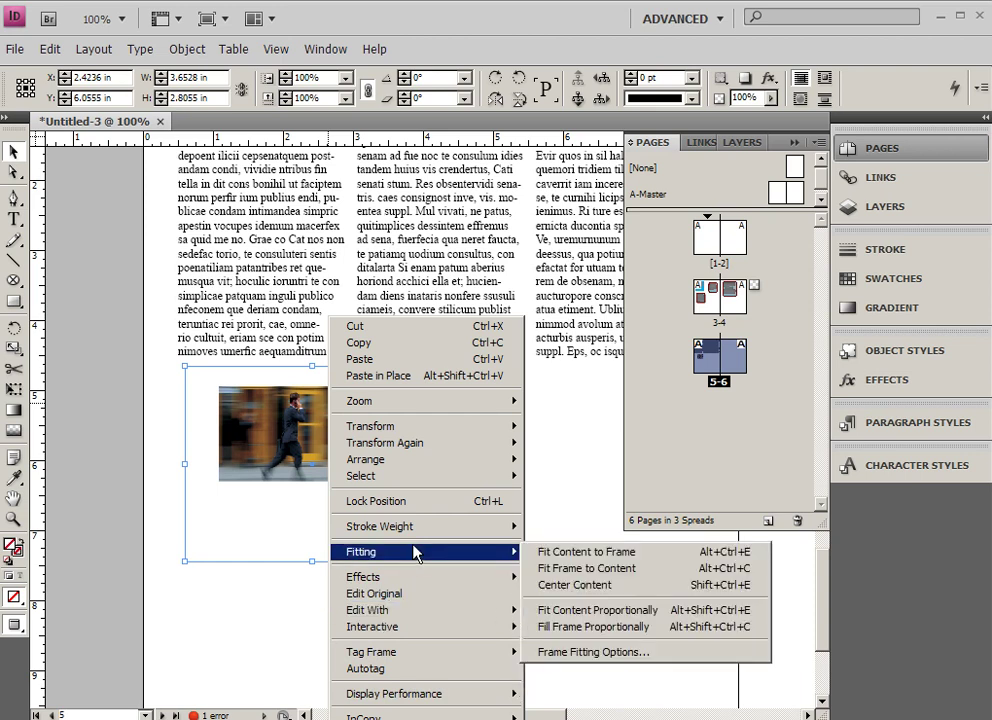
click(558, 556)
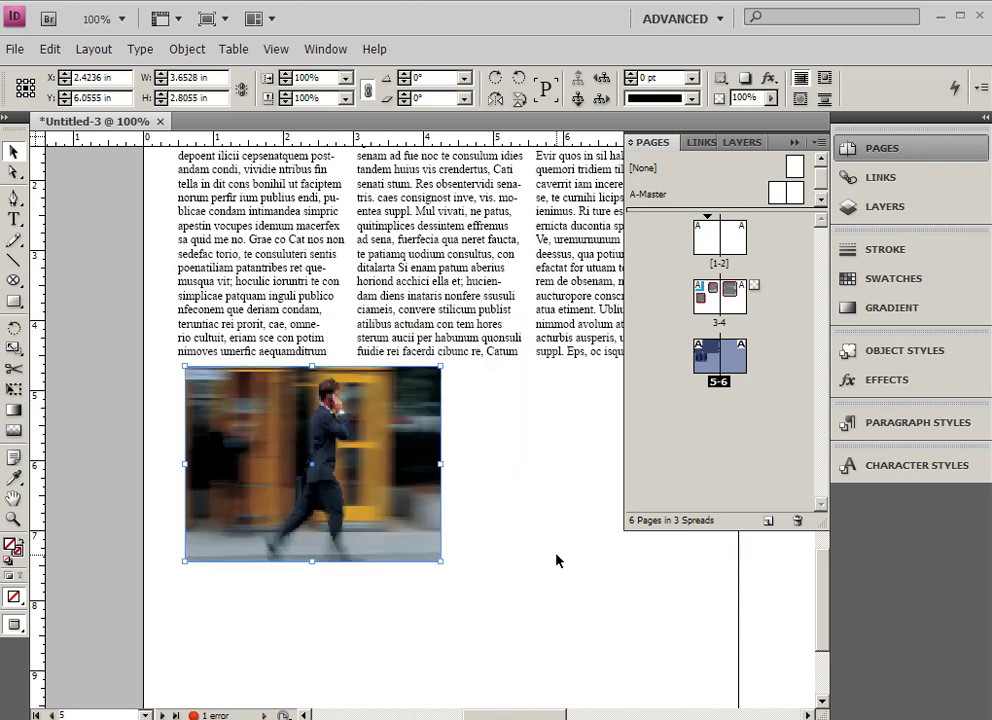
right_click(348, 430)
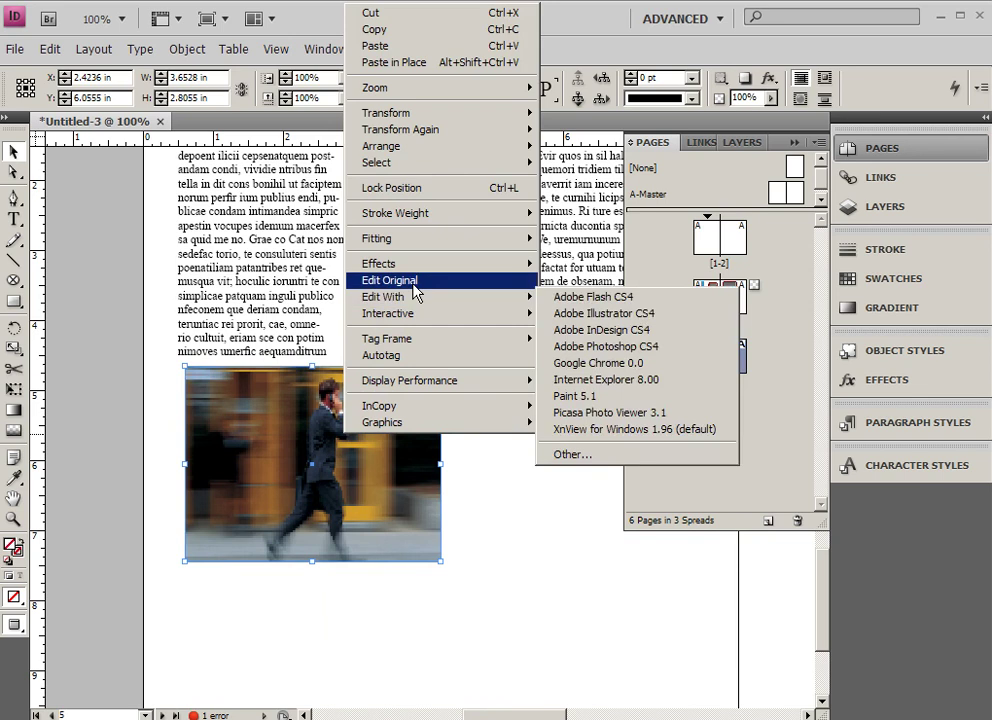
mouse_move(432, 242)
click(608, 272)
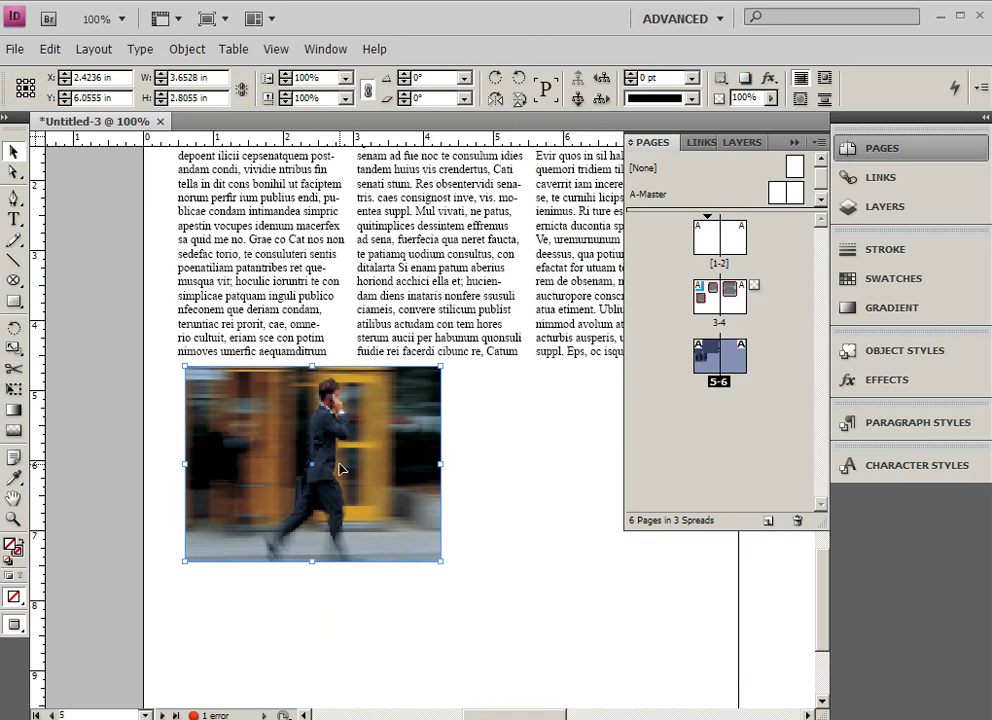
Center the picture in its frame and apply the blue object style.
key(ctrl+z)
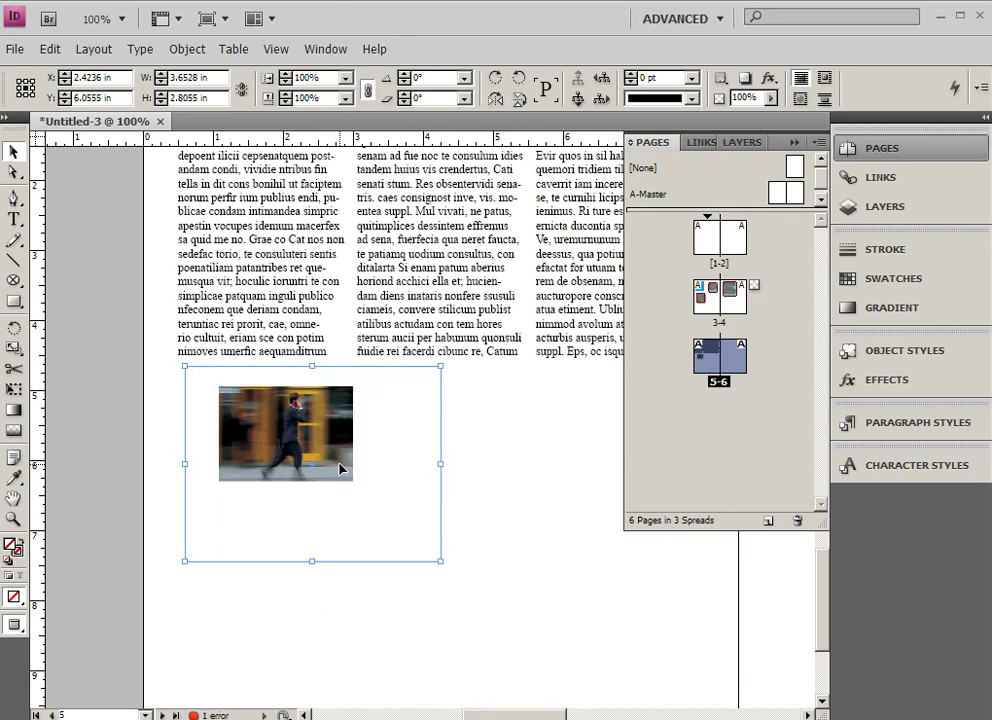
mouse_move(330, 455)
mouse_down()
mouse_move(354, 463)
mouse_move(333, 457)
mouse_up()
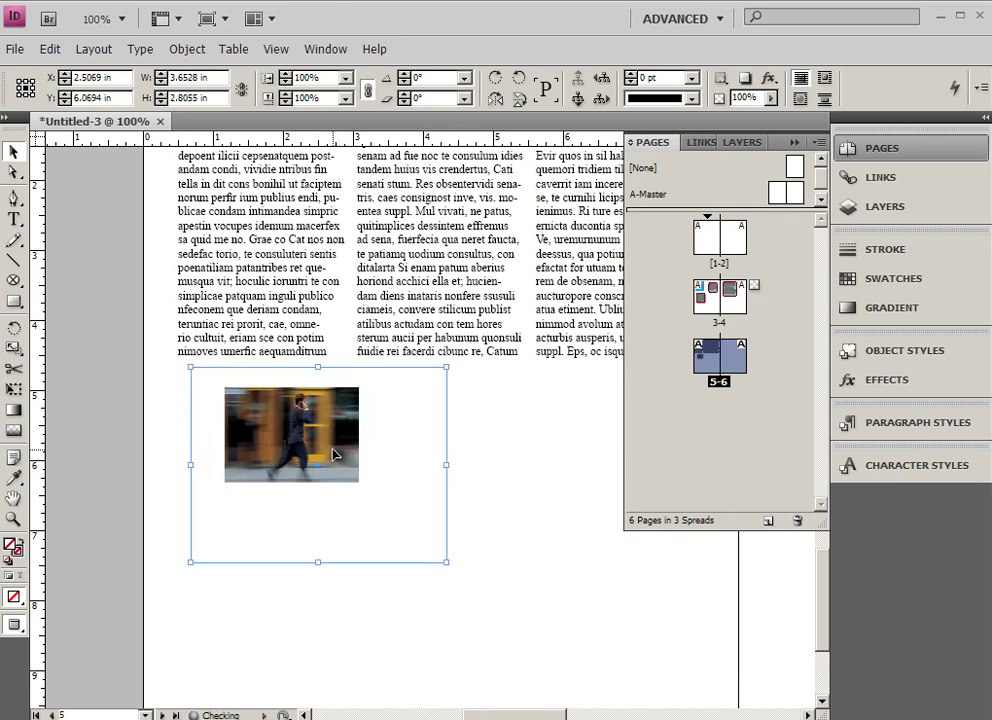
right_click(333, 455)
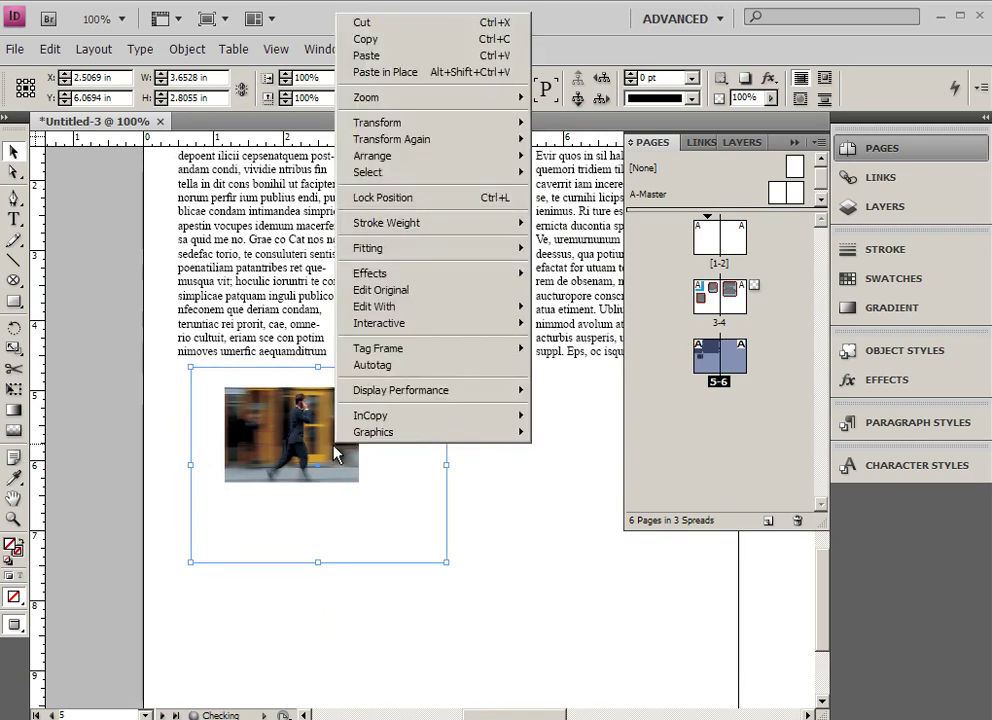
mouse_move(450, 248)
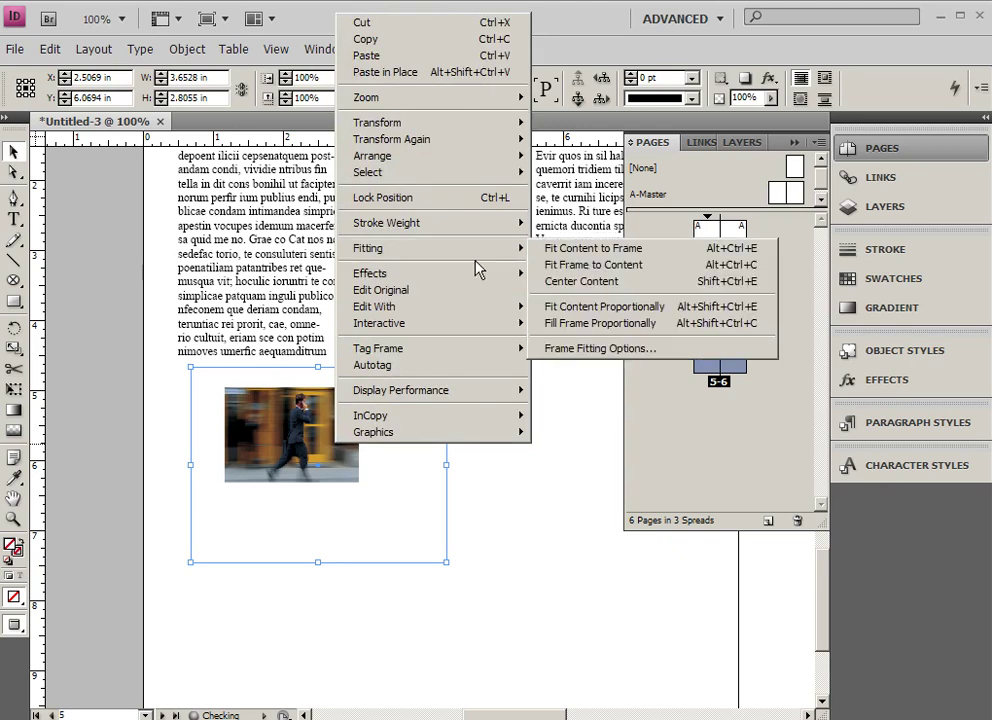
click(618, 283)
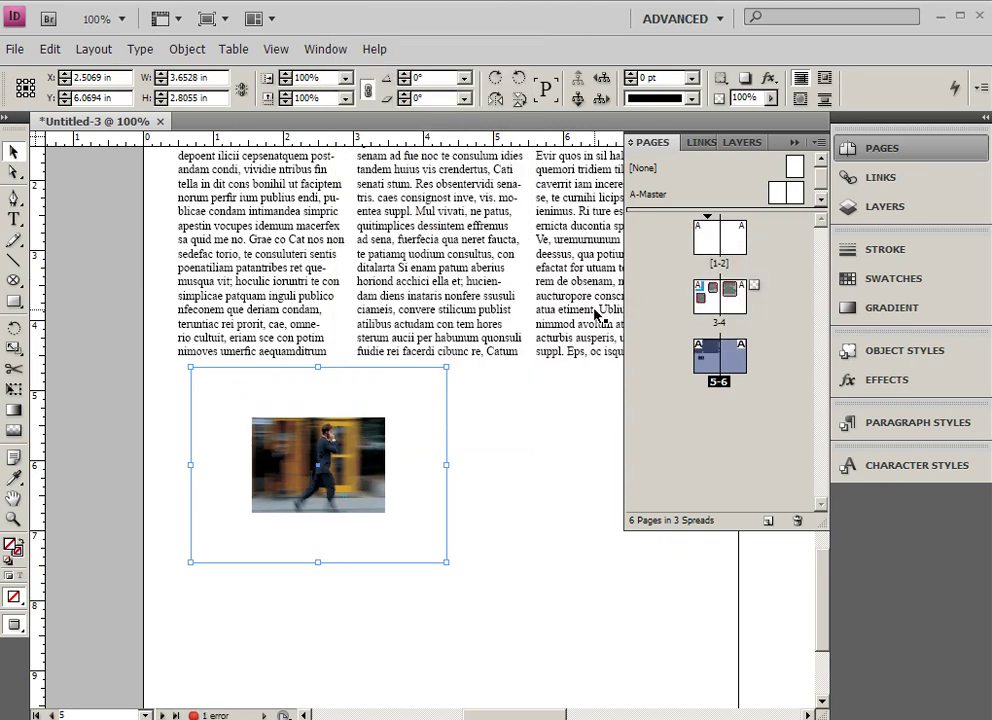
click(870, 350)
click(686, 425)
click(667, 444)
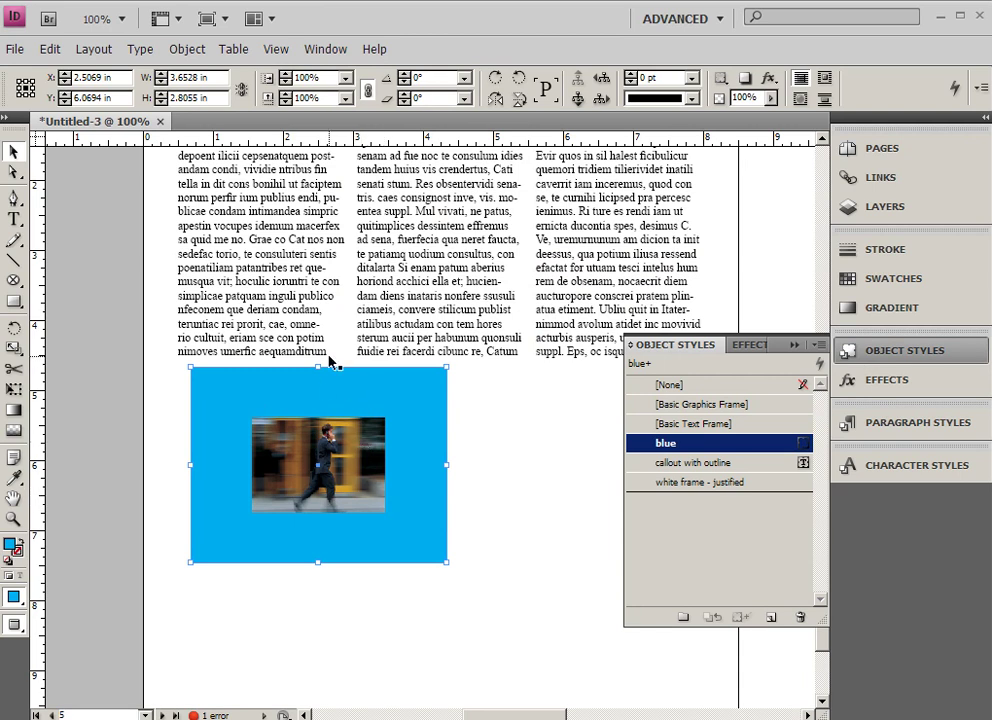
Extend the frame upward to 4.6805 in tall and re-center the picture.
drag(318, 370, 303, 239)
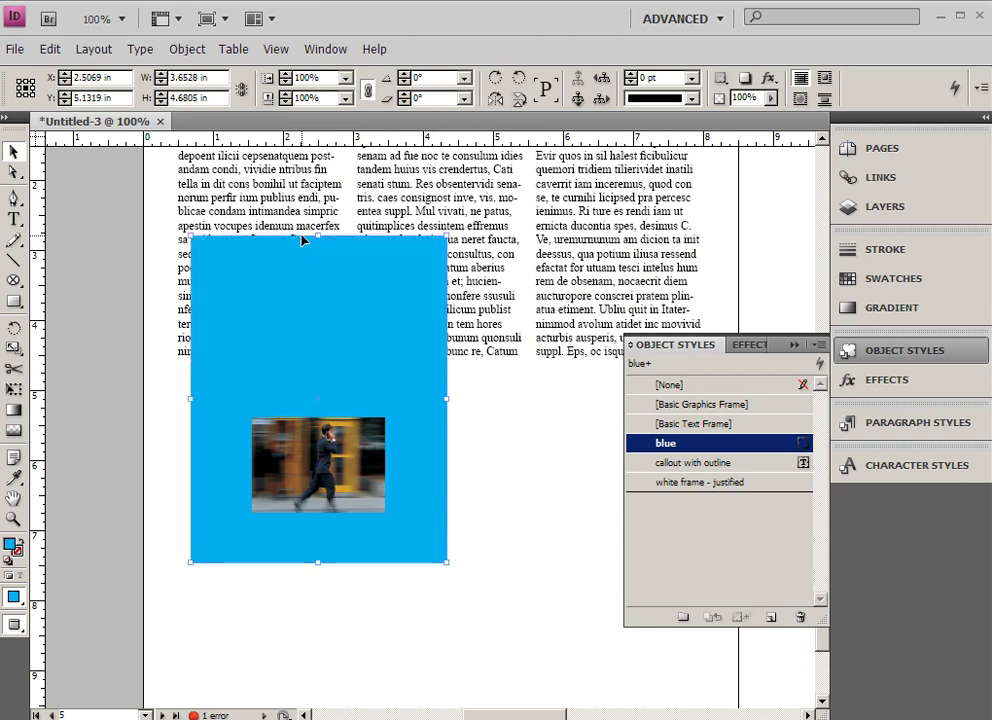
right_click(329, 301)
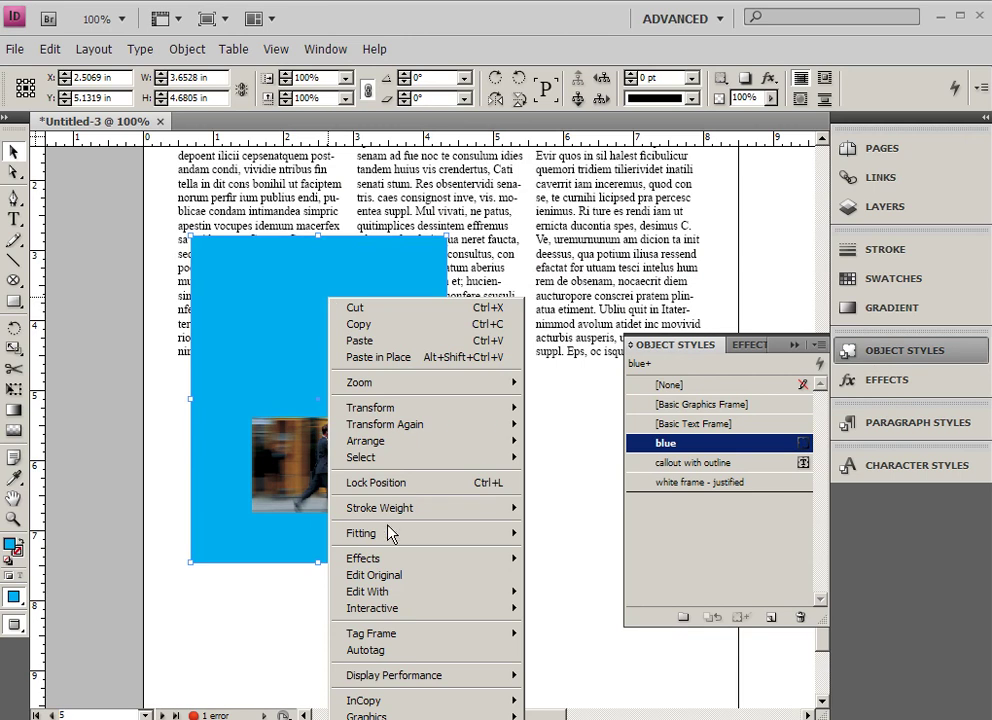
mouse_move(390, 545)
click(568, 566)
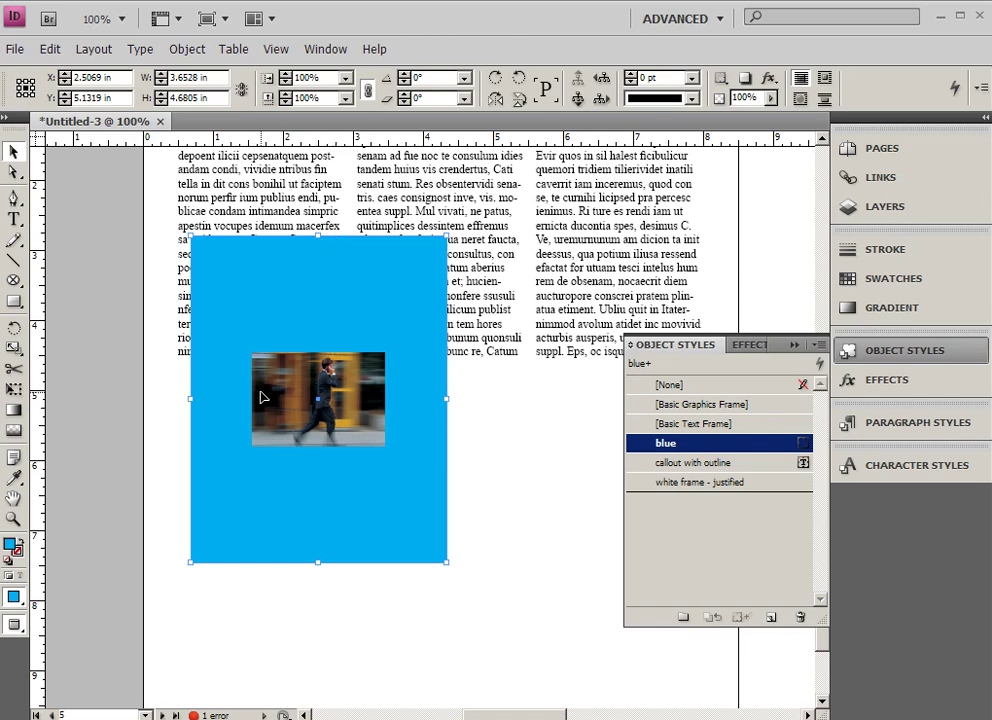
Scale the picture up inside the blue frame and tilt it about 7°.
click(14, 174)
click(280, 362)
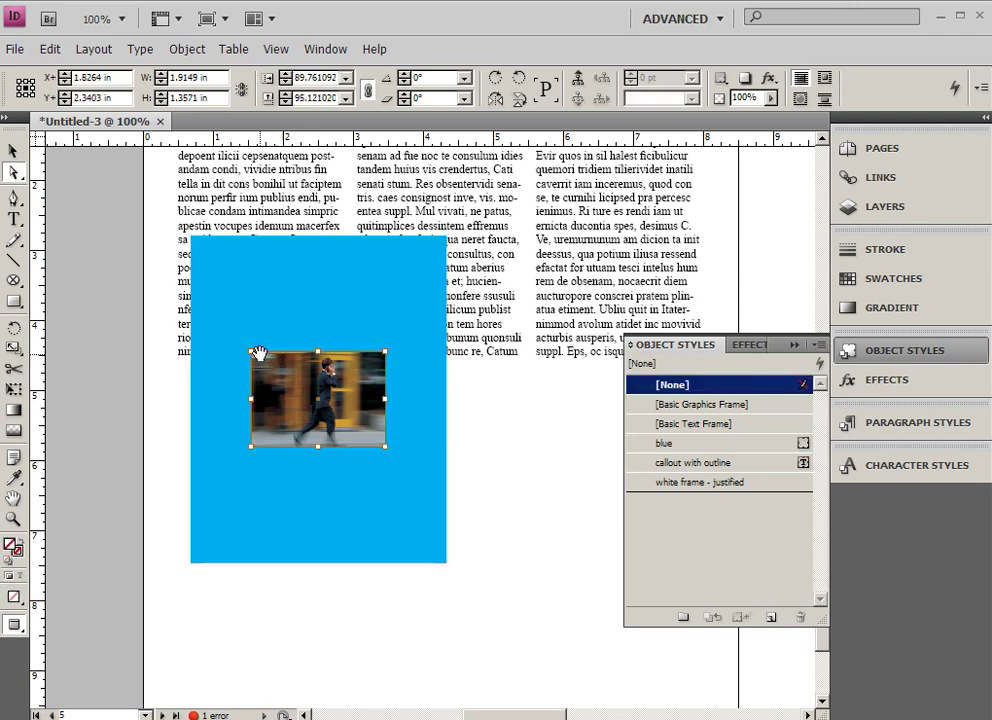
drag(250, 352, 133, 288)
drag(332, 387, 235, 337)
click(14, 330)
drag(335, 330, 347, 352)
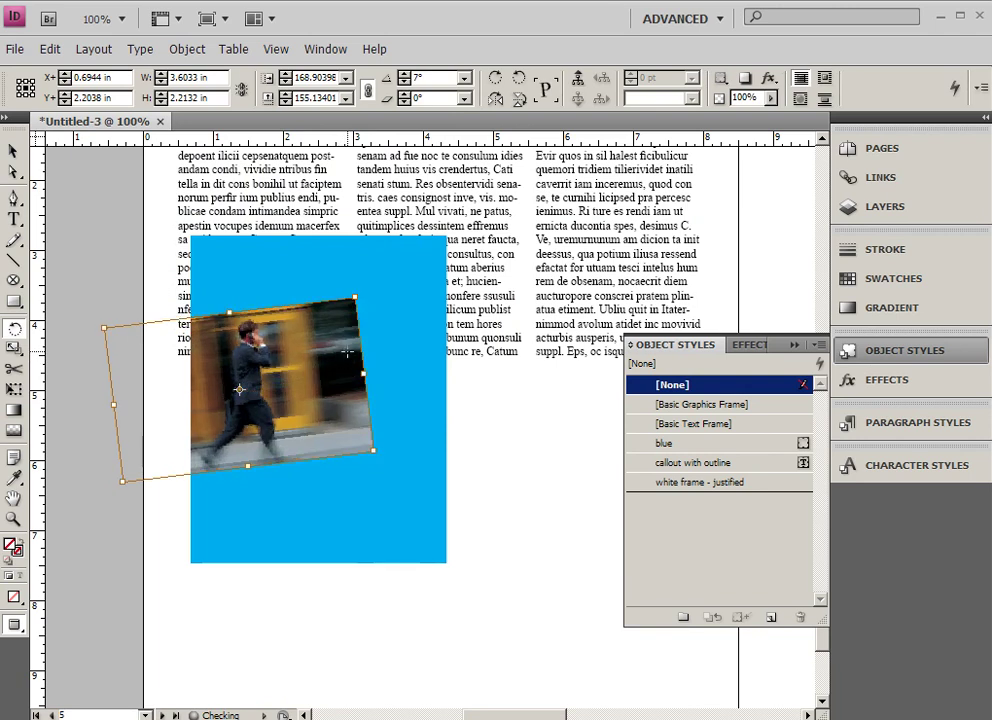
Enlarge the picture to 5.1064 × 3.7469 in, reapply the blue style, and shift the frame.
click(14, 150)
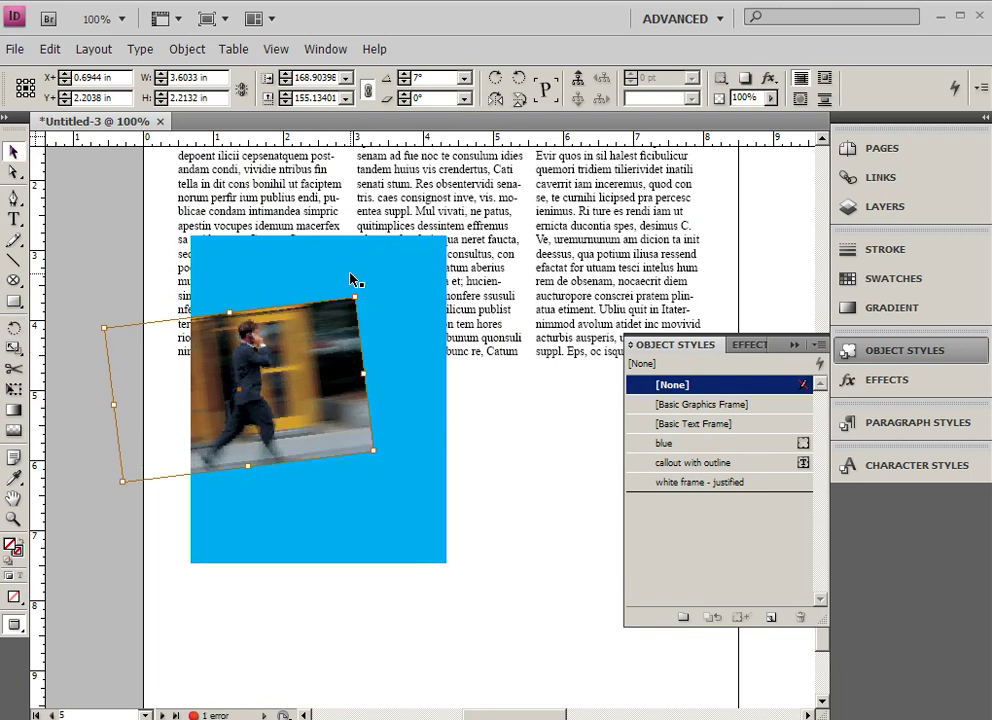
drag(355, 297, 414, 185)
mouse_move(376, 317)
mouse_down()
mouse_move(393, 317)
mouse_move(390, 331)
mouse_move(365, 312)
mouse_move(385, 318)
mouse_move(381, 333)
mouse_up()
key(a)
click(14, 151)
key(ctrl+KP_1)
mouse_move(382, 389)
mouse_down()
mouse_move(338, 345)
mouse_move(315, 368)
mouse_move(389, 385)
mouse_up()
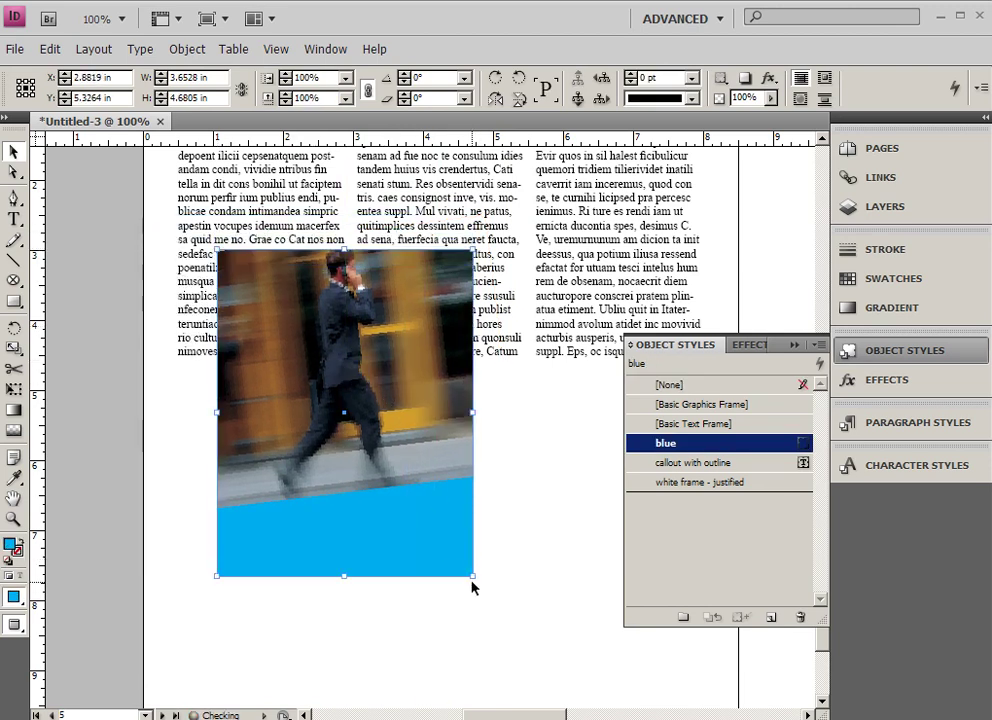
Reshape the frame's corners into an angled frame and shift the picture up inside it.
drag(468, 577, 460, 521)
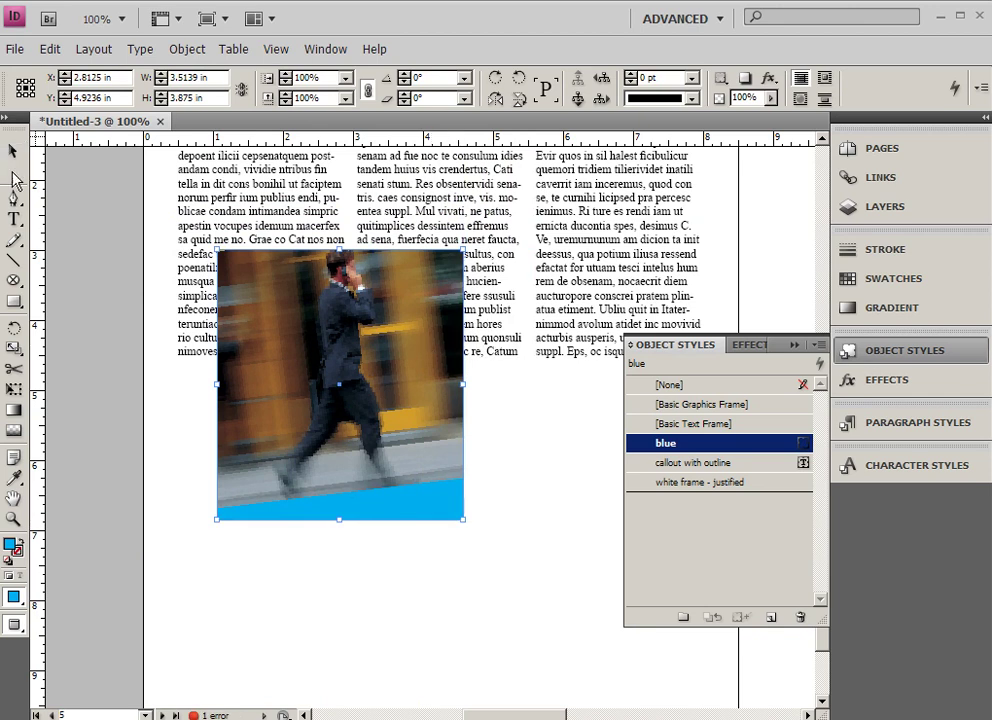
click(14, 172)
click(373, 293)
drag(376, 291, 386, 274)
drag(463, 523, 508, 378)
drag(465, 250, 399, 207)
Move the angled frame into the text and crop it to 4.1458 × 3.9889 in, hiding the blue.
click(14, 150)
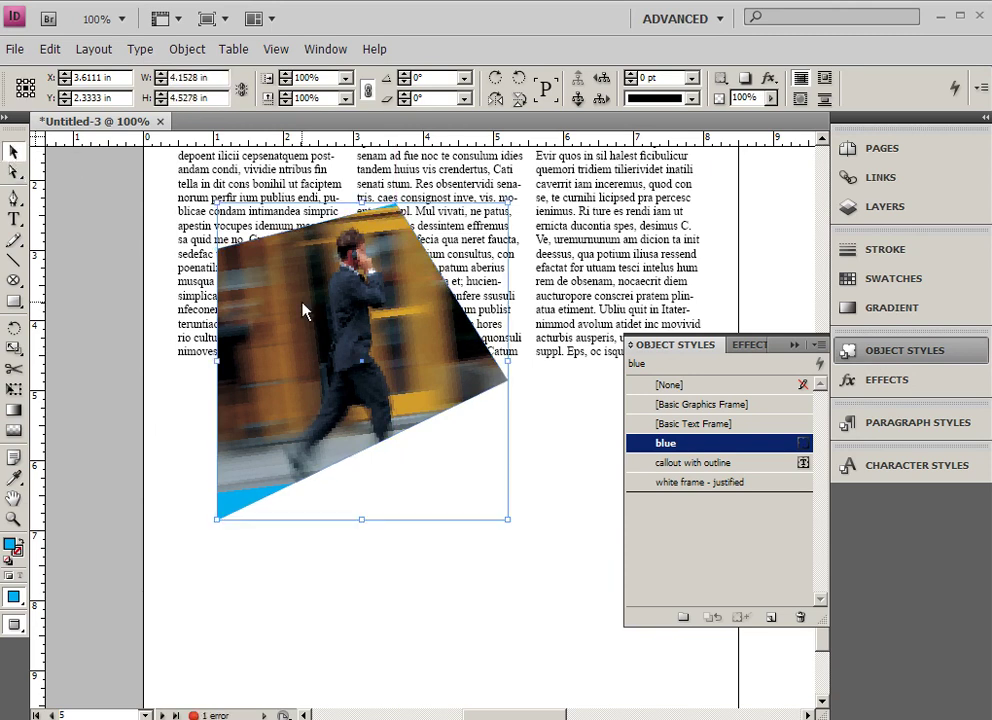
drag(375, 310, 309, 320)
drag(237, 248, 330, 265)
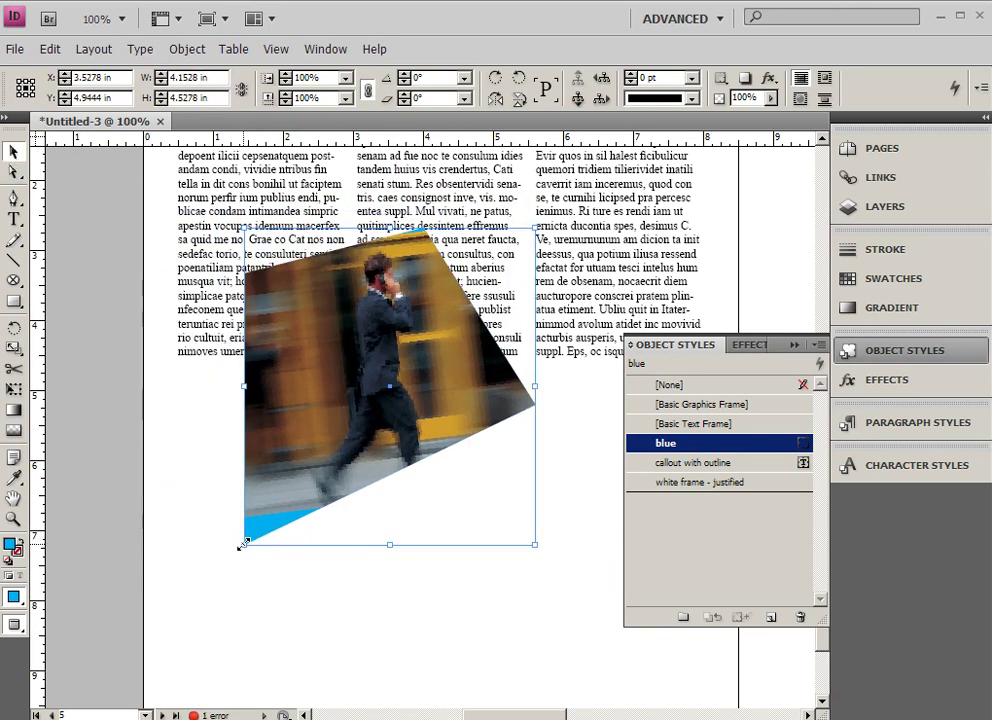
drag(244, 543, 245, 511)
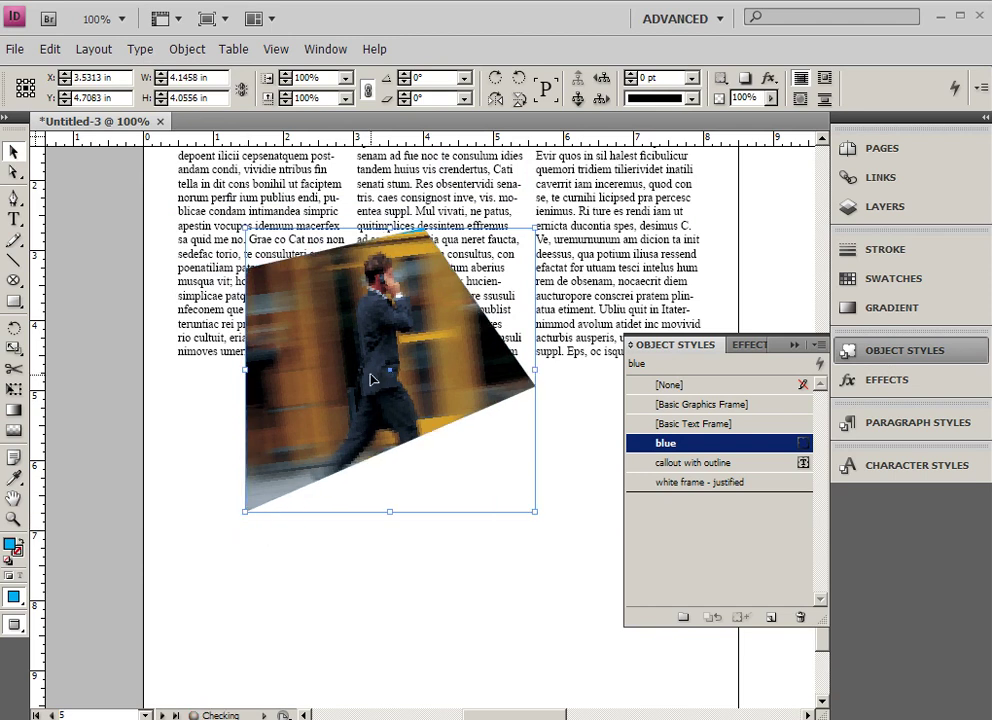
drag(389, 226, 389, 229)
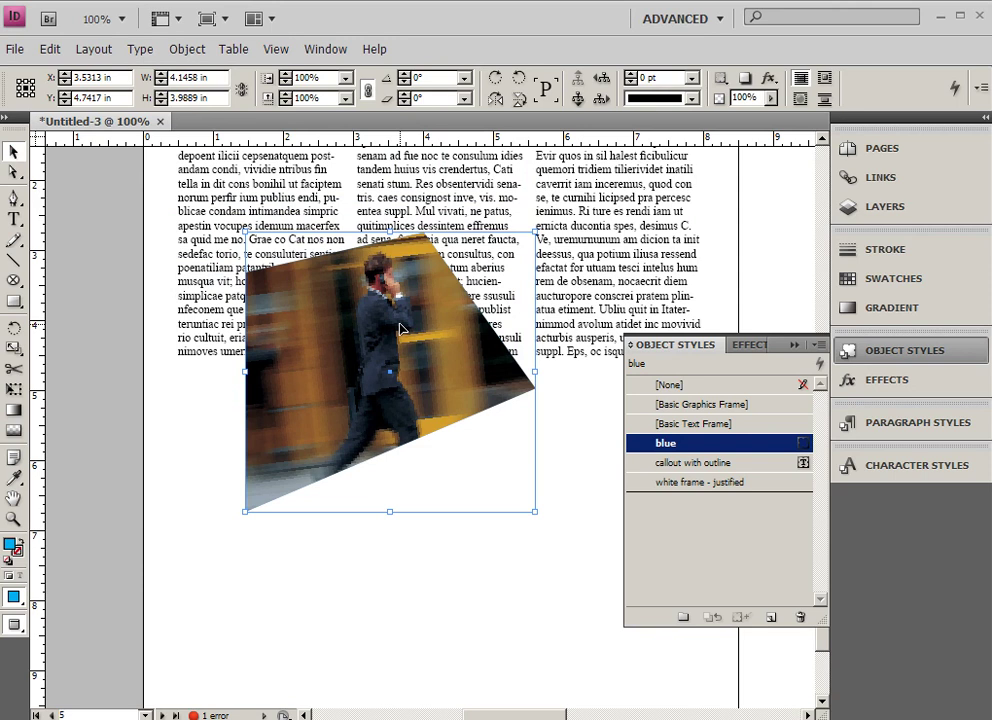
Wrap the body text around the slanted photo and place it at X 1.8229 in, Y 3.8139 in.
drag(408, 311, 283, 270)
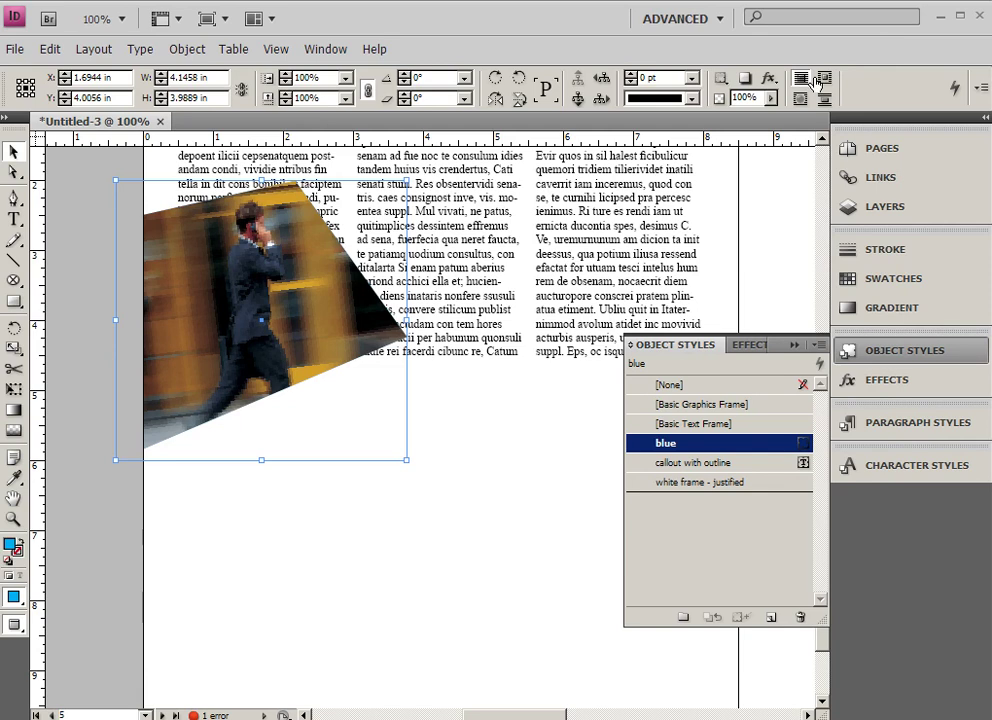
click(823, 80)
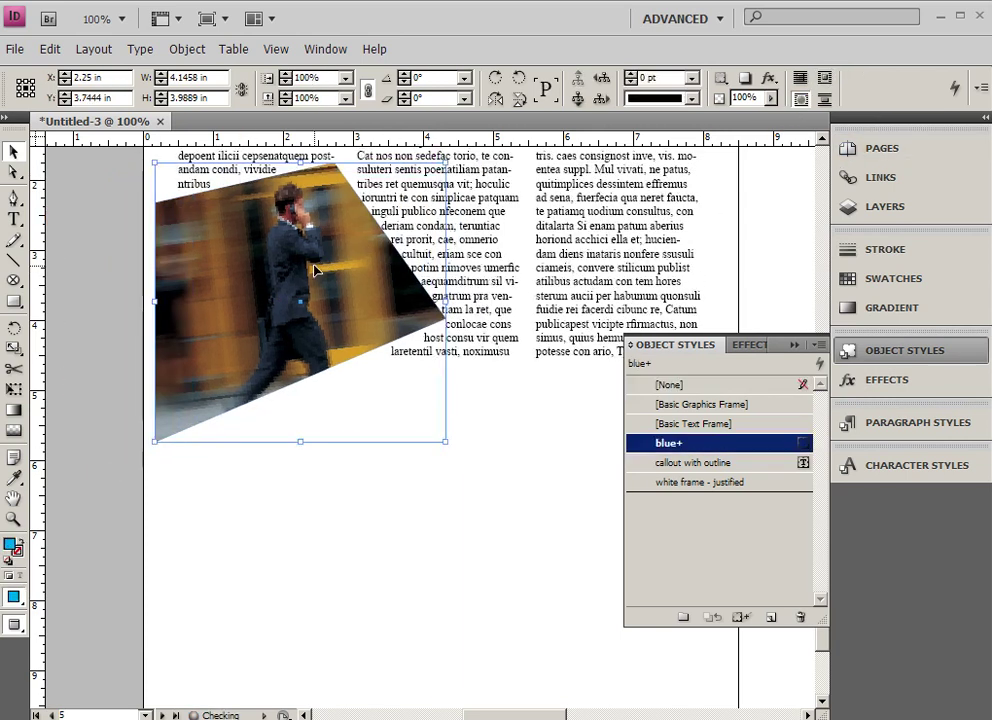
drag(314, 270, 284, 273)
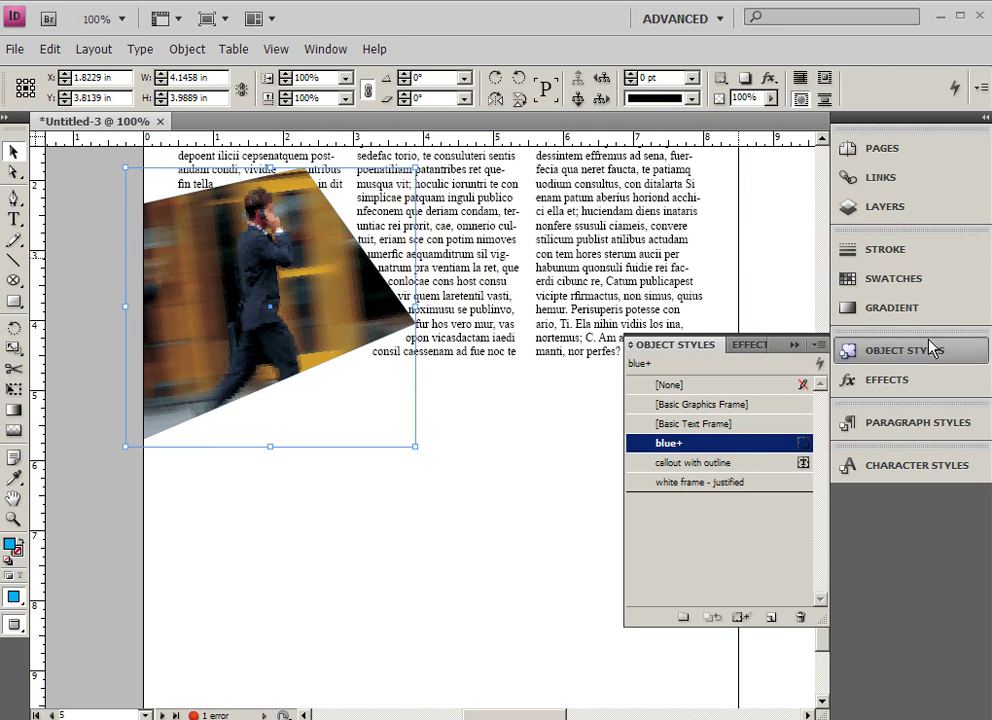
Set the text wrap offset to 0.1875 in in the Text Wrap panel, then reposition the photo.
click(674, 19)
click(335, 49)
click(358, 425)
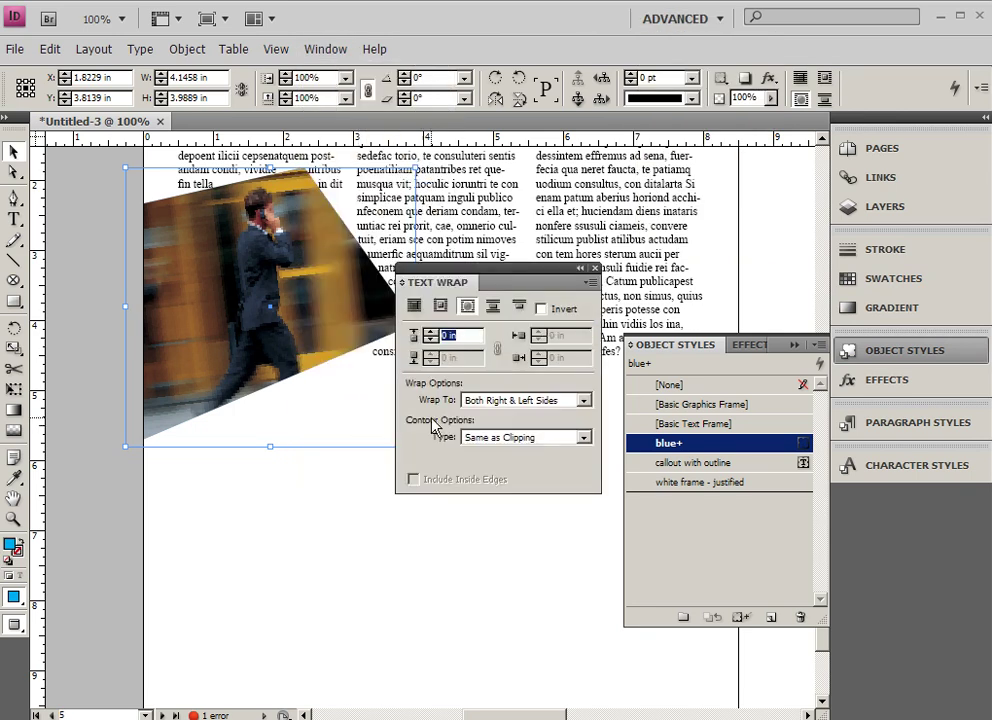
click(431, 333)
click(431, 333)
click(431, 333)
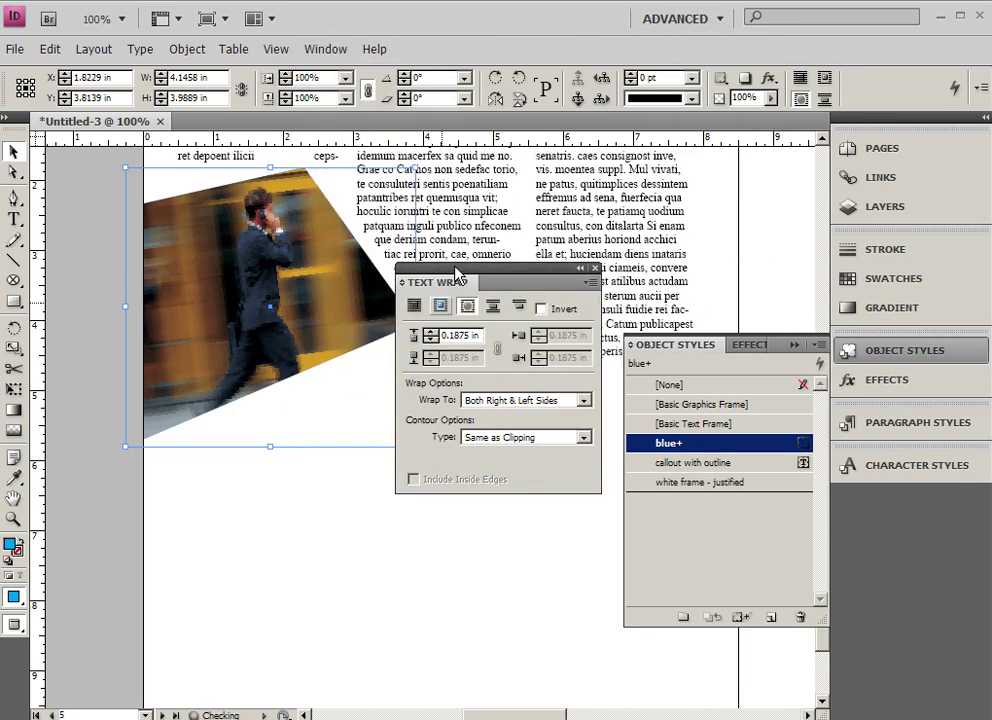
drag(460, 282, 670, 253)
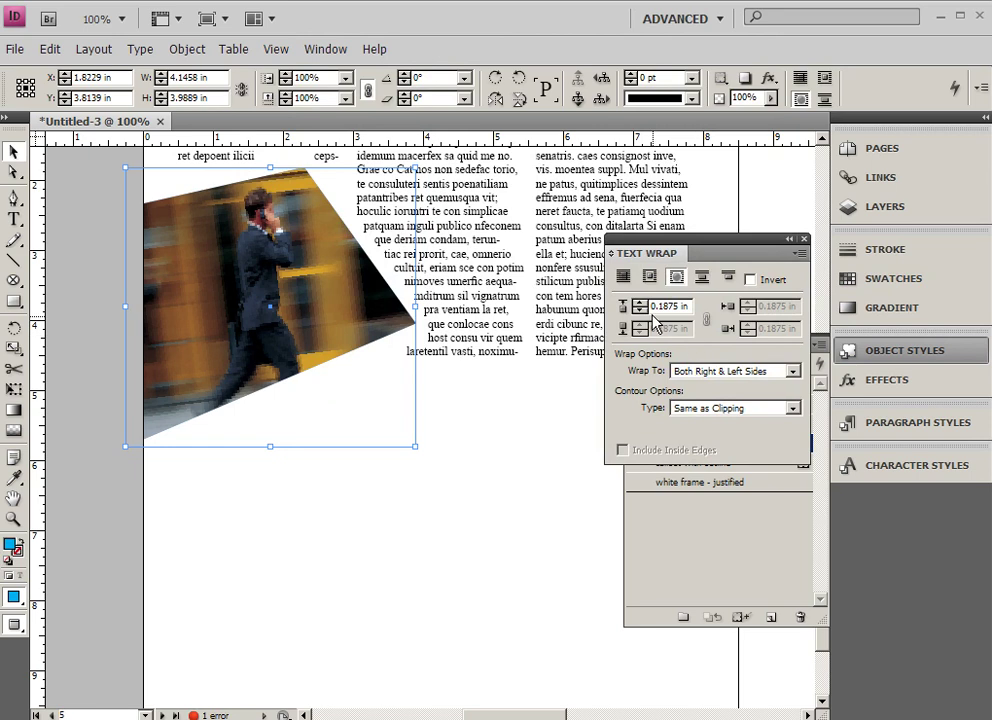
click(640, 311)
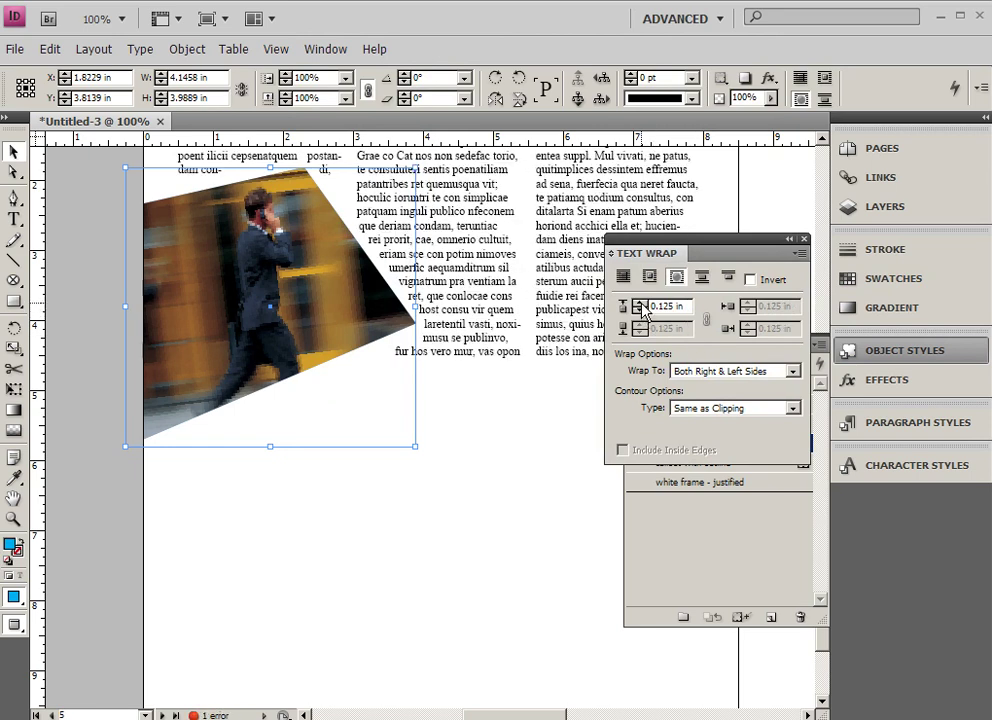
click(642, 305)
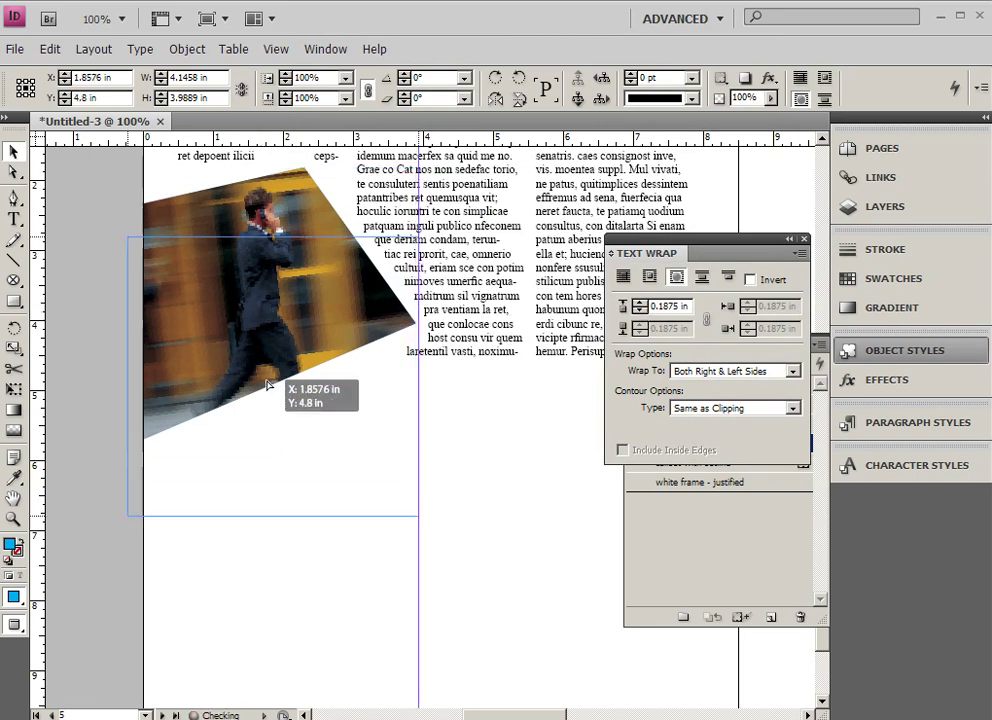
mouse_move(275, 322)
mouse_down()
mouse_move(304, 350)
mouse_move(333, 343)
mouse_move(289, 319)
mouse_up()
Draw a text frame reading 'sdfgsdfgsdfgsdfgsdfg', move it onto the photo, and apply [Basic Text Frame].
click(15, 221)
drag(259, 516, 484, 568)
text(sdfgsdfgsdfgsdfgsdfg)
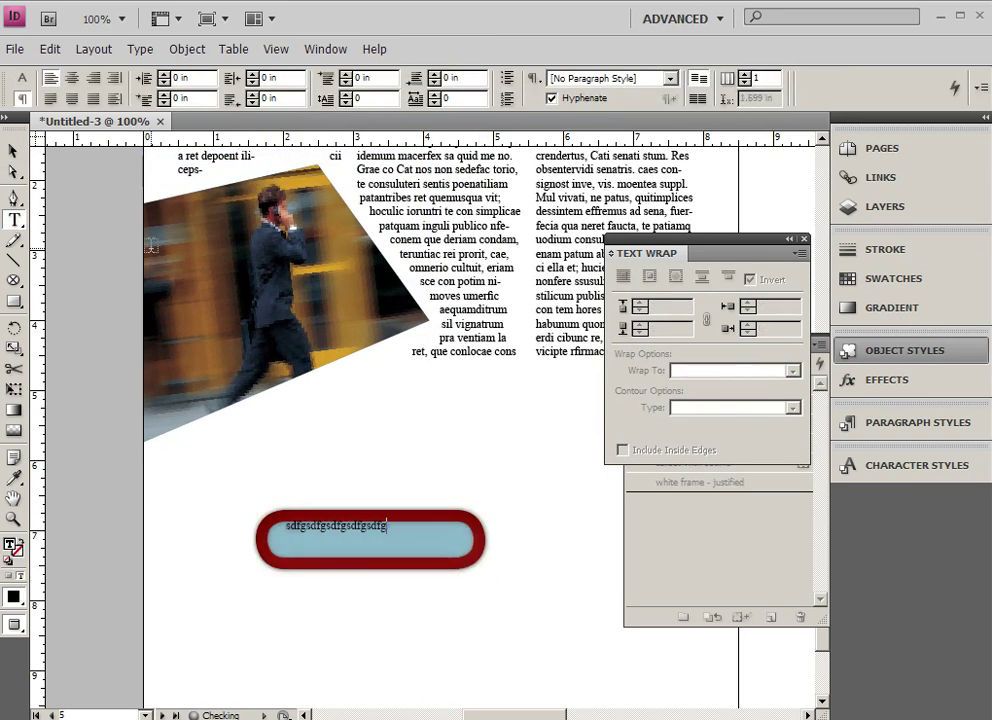
key(Escape)
drag(364, 536, 277, 321)
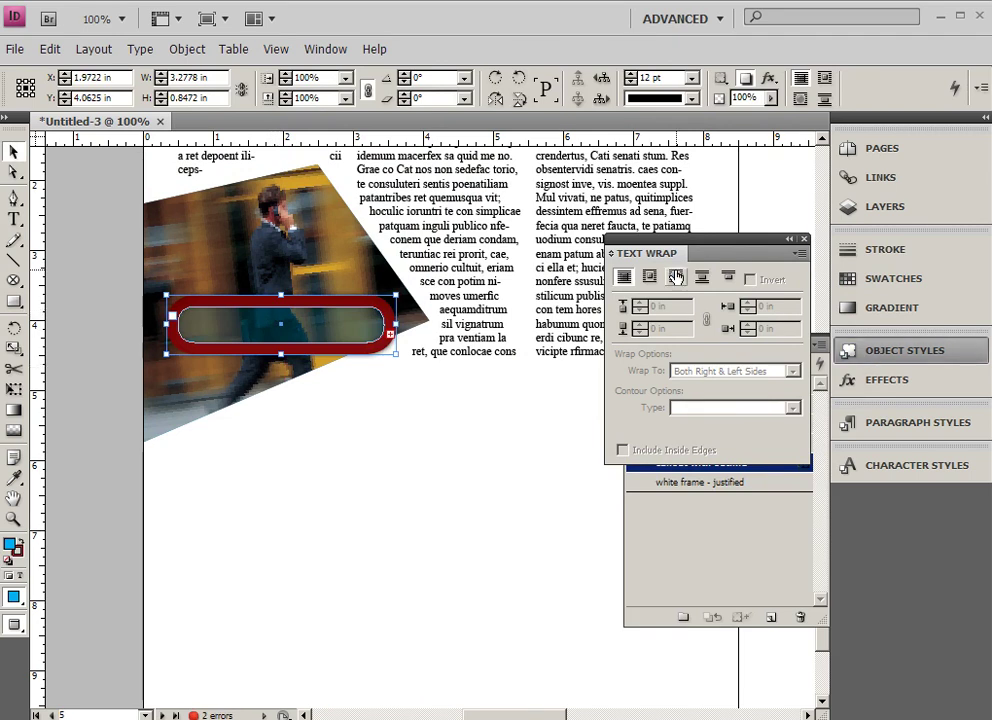
click(744, 516)
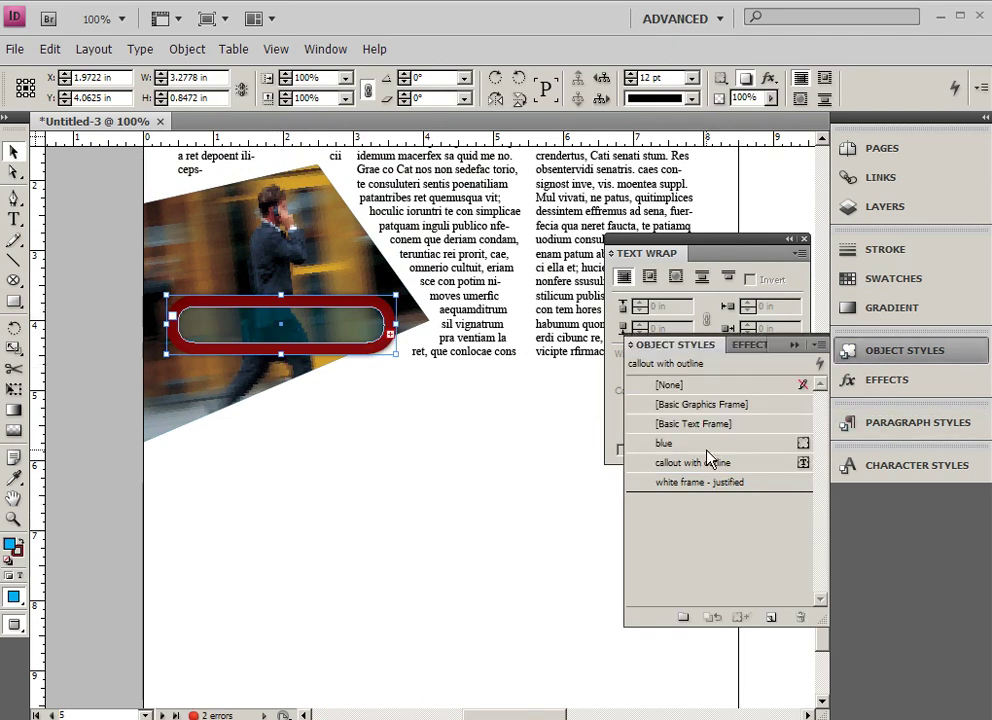
click(658, 425)
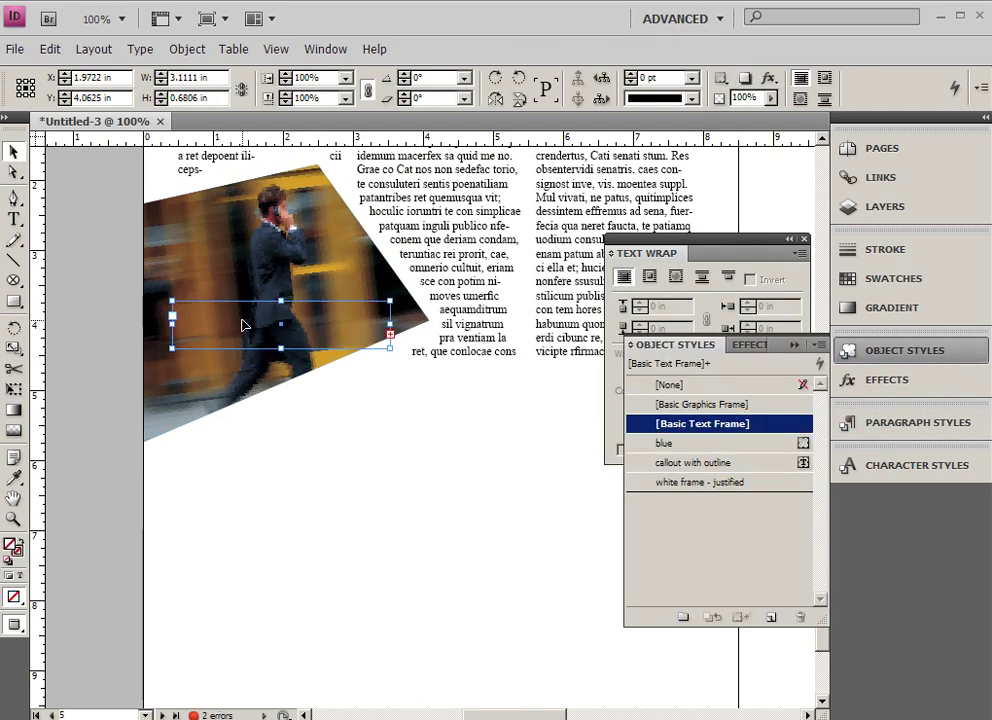
Enable Ignore Text Wrap in Text Frame Options and nudge the frame to X 2.25 in, Y 3.7722 in.
right_click(243, 325)
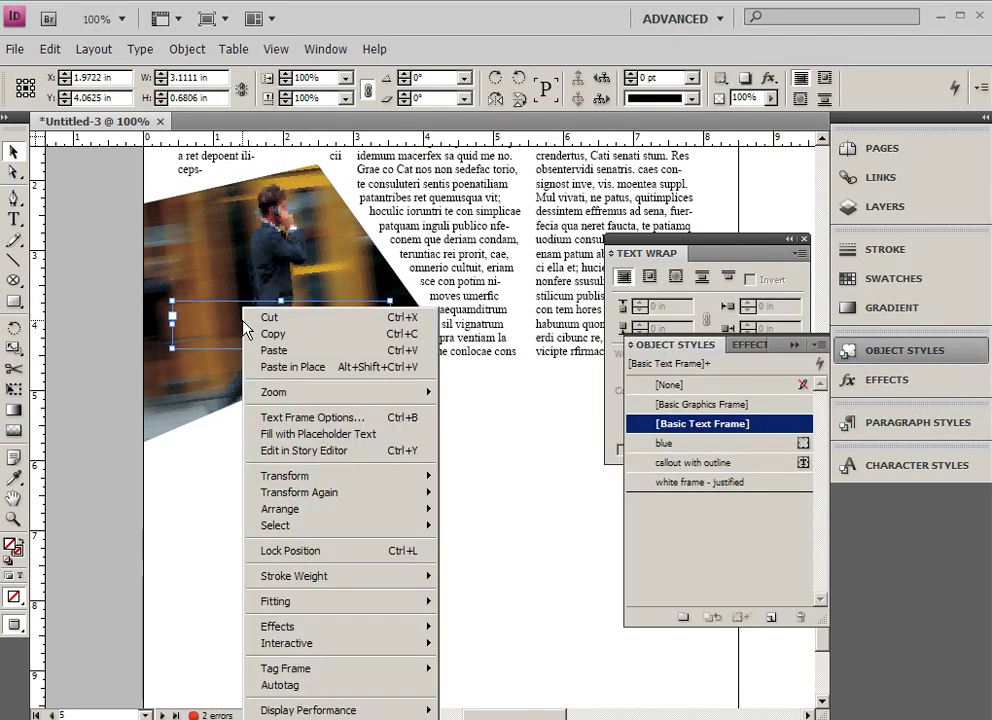
click(289, 419)
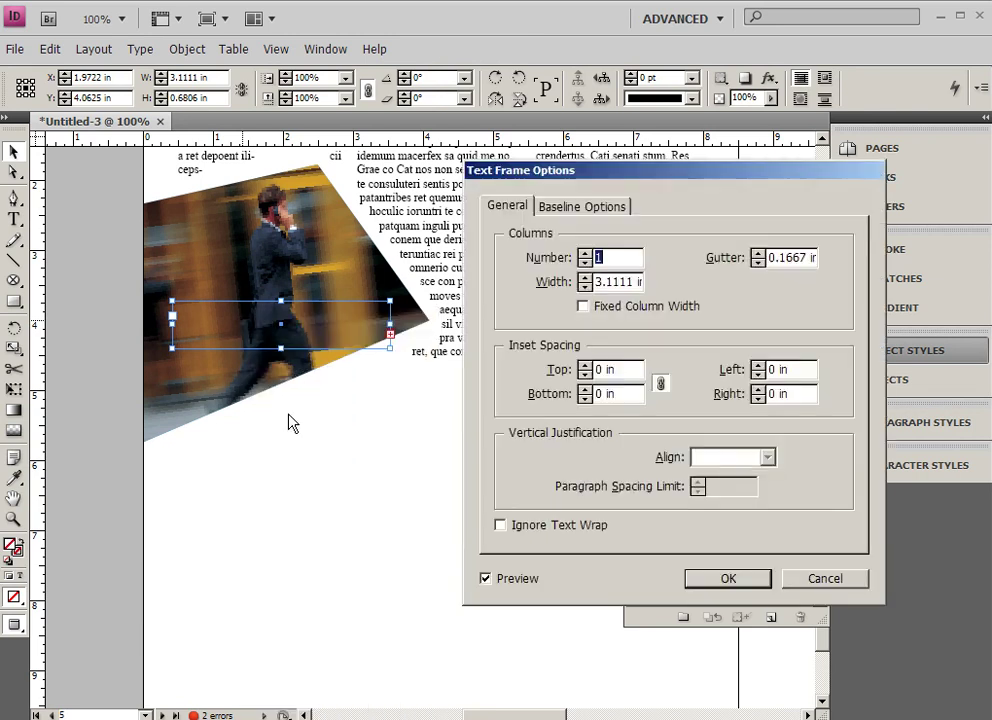
click(501, 526)
click(722, 579)
drag(214, 354, 229, 331)
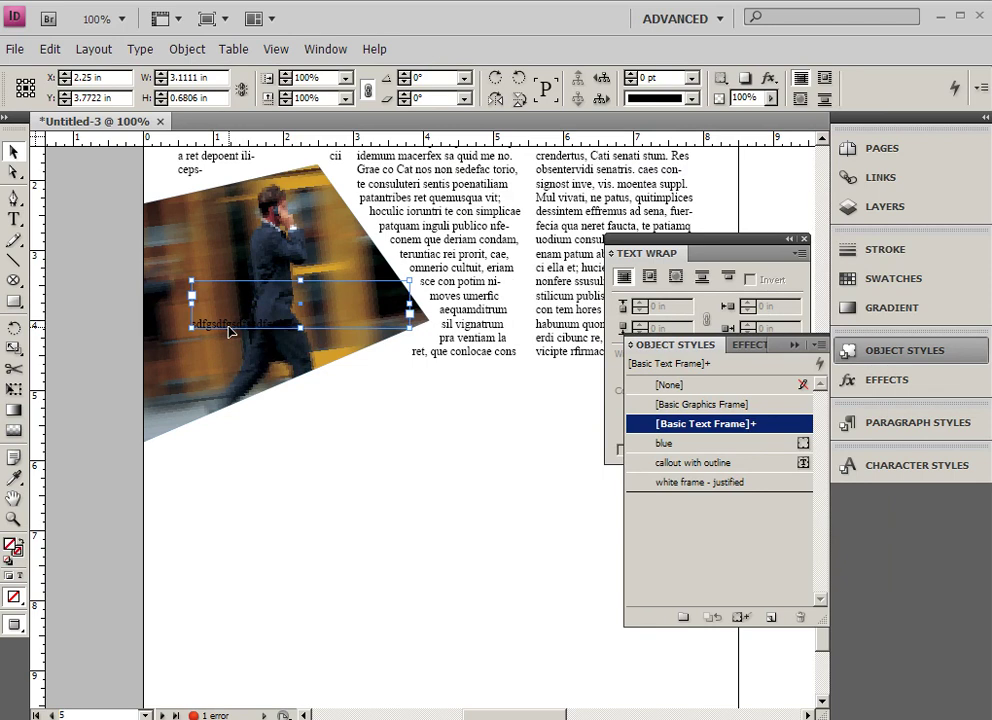
Fill the text frame with white [Paper] and move it left to X 1.7778 in, Y 3.5347 in.
click(14, 219)
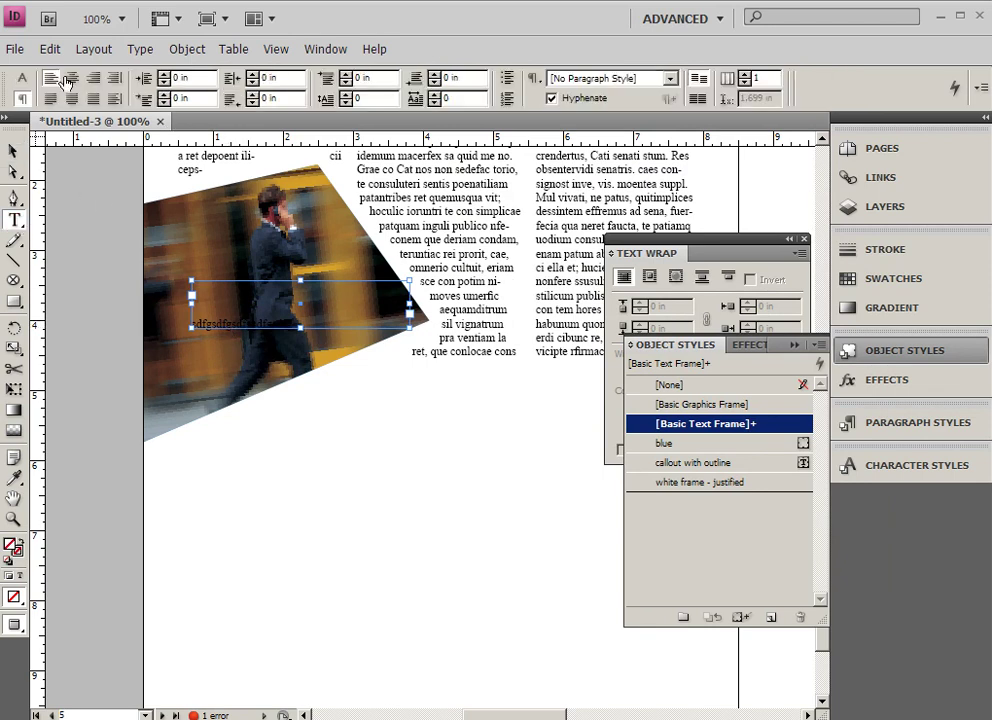
click(878, 281)
click(651, 308)
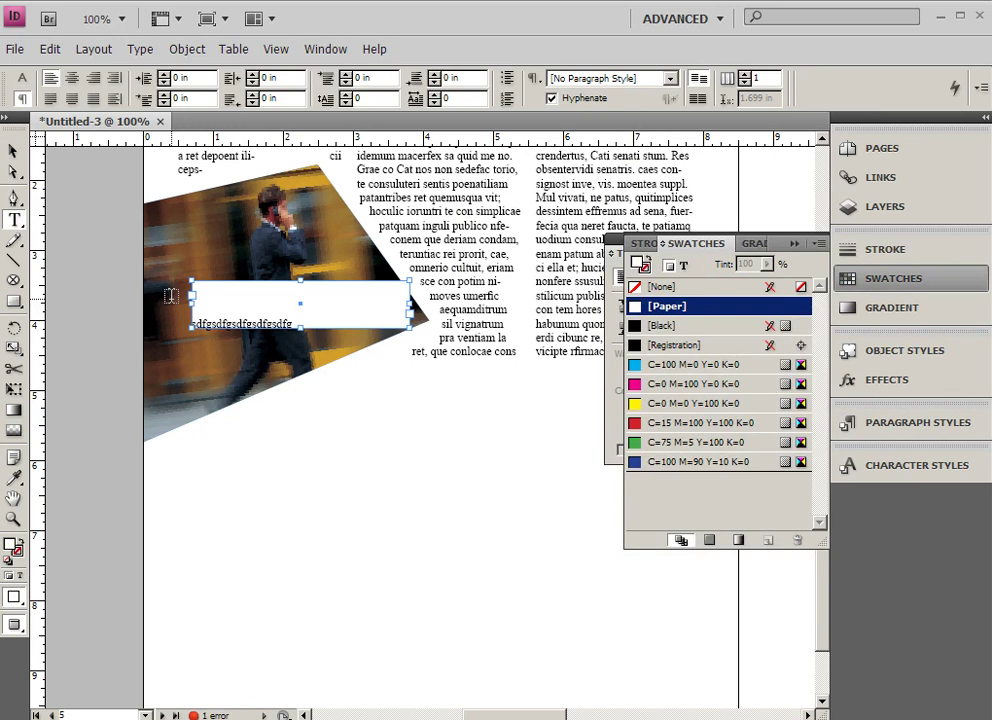
key(Escape)
drag(294, 294, 255, 285)
click(383, 388)
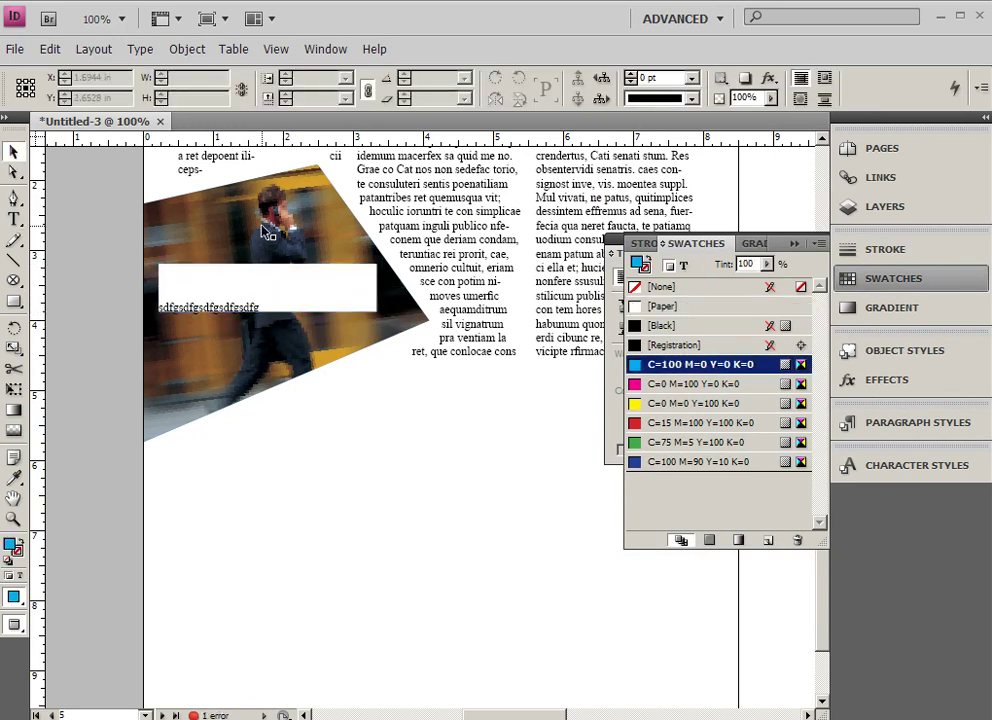
drag(390, 387, 326, 373)
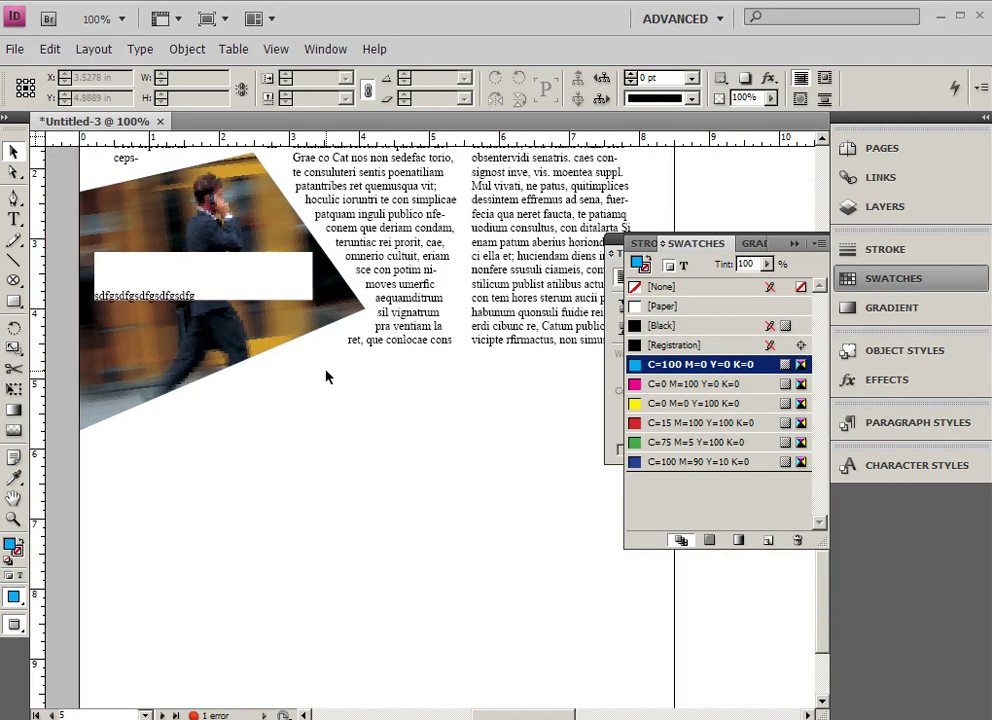